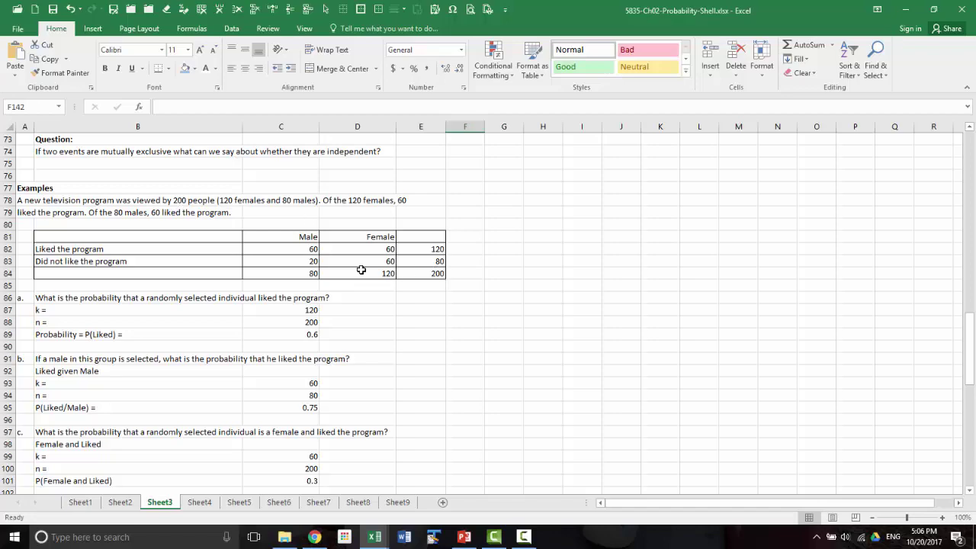
Step: Define the events below the blog survey example: "Event A = Keeping a blog" in B115 and "Event B = Young adult" in B116
{"action": "scroll", "coordinate": [572, 322], "scroll_direction": "down", "scroll_amount": 3}
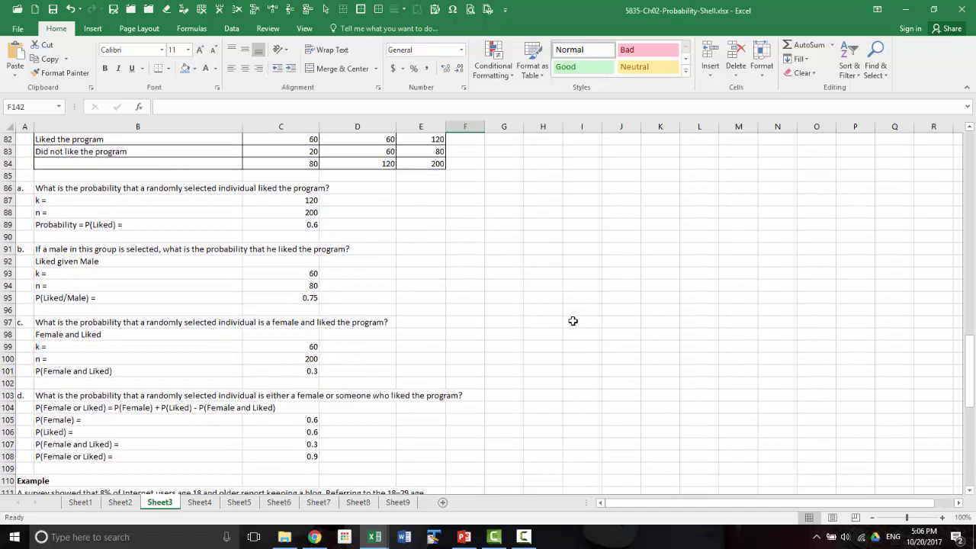
{"action": "scroll", "coordinate": [573, 321], "scroll_direction": "down", "scroll_amount": 5}
{"action": "scroll", "coordinate": [573, 321], "scroll_direction": "down", "scroll_amount": 1}
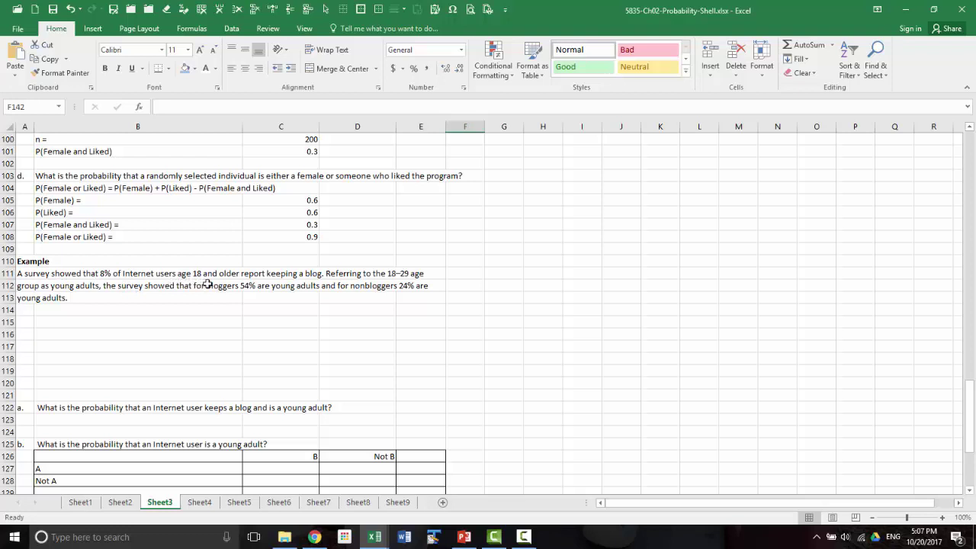
{"action": "left_click", "coordinate": [80, 313]}
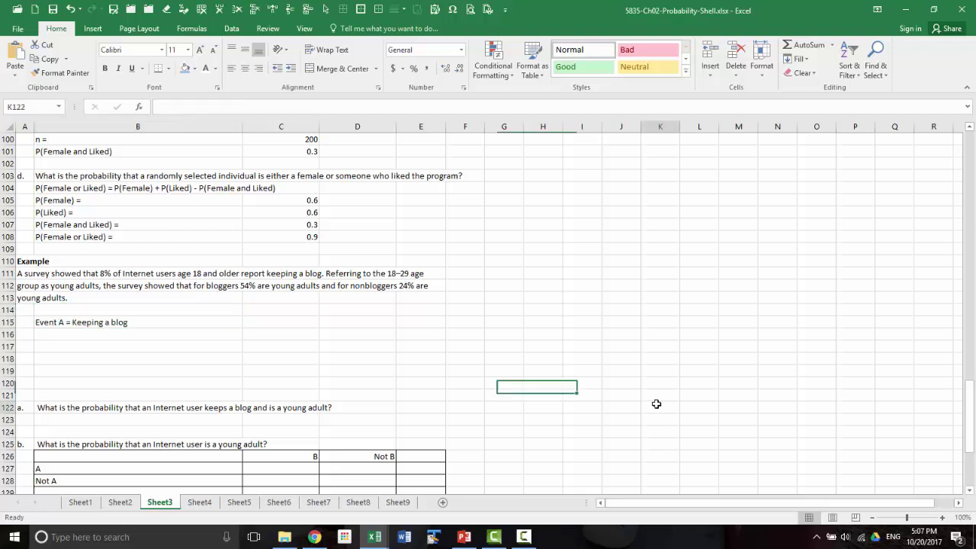
{"action": "left_click", "coordinate": [658, 406]}
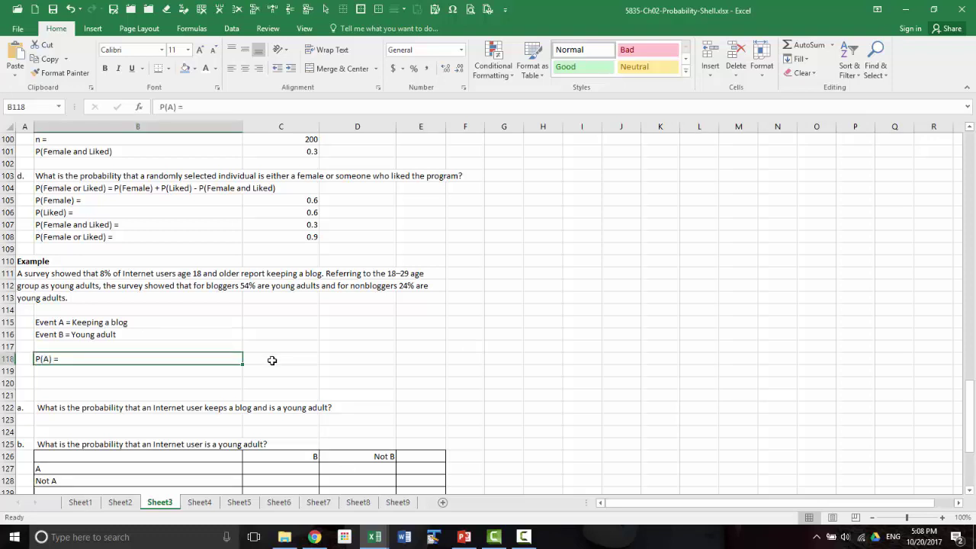
Step: Record the probability of keeping a blog, with the label "P(A) =" in B118 and 8% in C118
{"action": "left_click", "coordinate": [272, 360]}
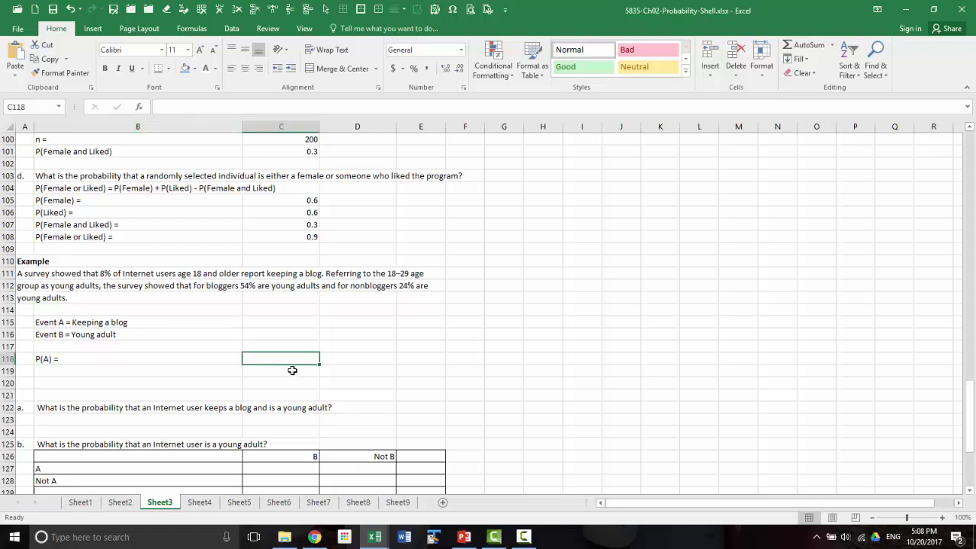
{"action": "type", "text": "8%"}
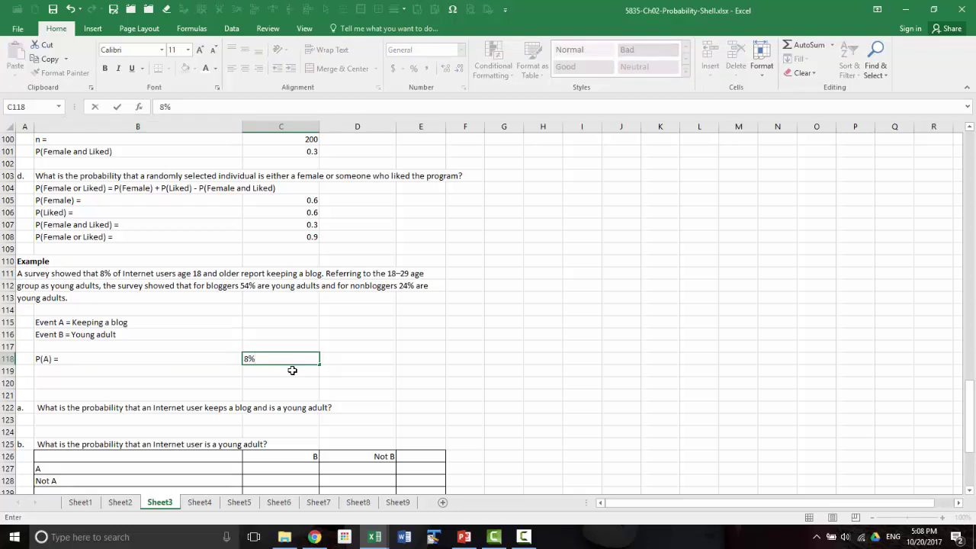
{"action": "key", "text": "Return"}
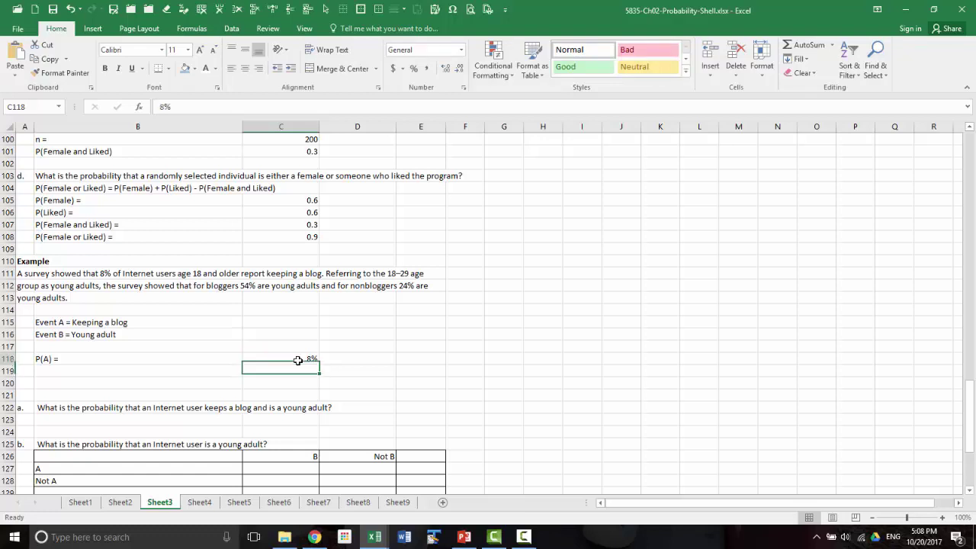
{"action": "left_click", "coordinate": [291, 362]}
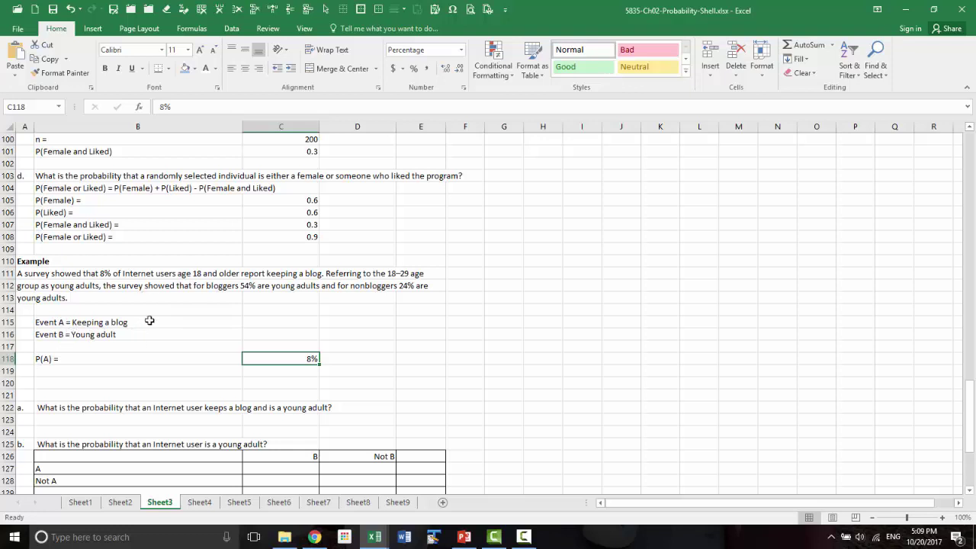
Step: Record the young-adult probability for bloggers, with the label "P(B/A) =" in B119 and 54% in C119
{"action": "left_click", "coordinate": [66, 371]}
{"action": "type", "text": "P(B/A) ="}
{"action": "left_click", "coordinate": [318, 371]}
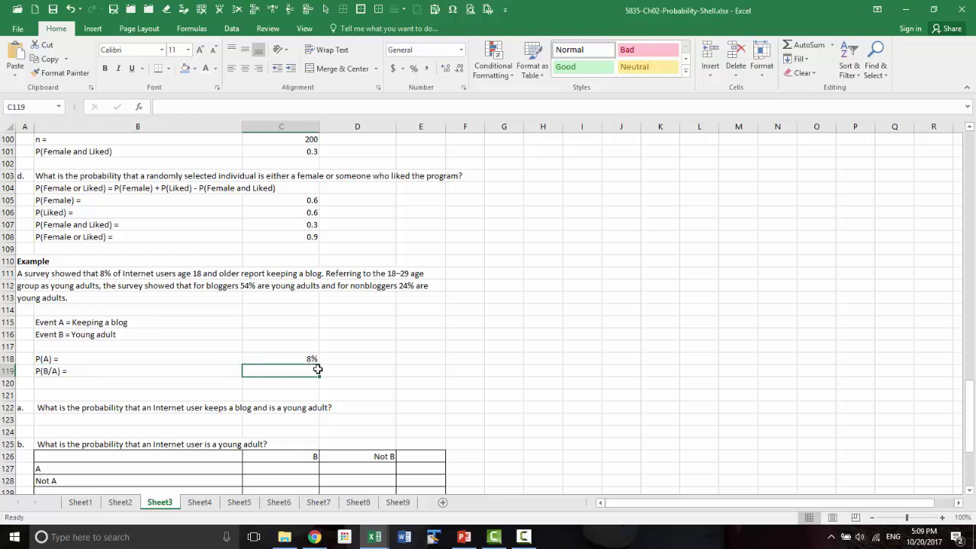
{"action": "type", "text": "54"}
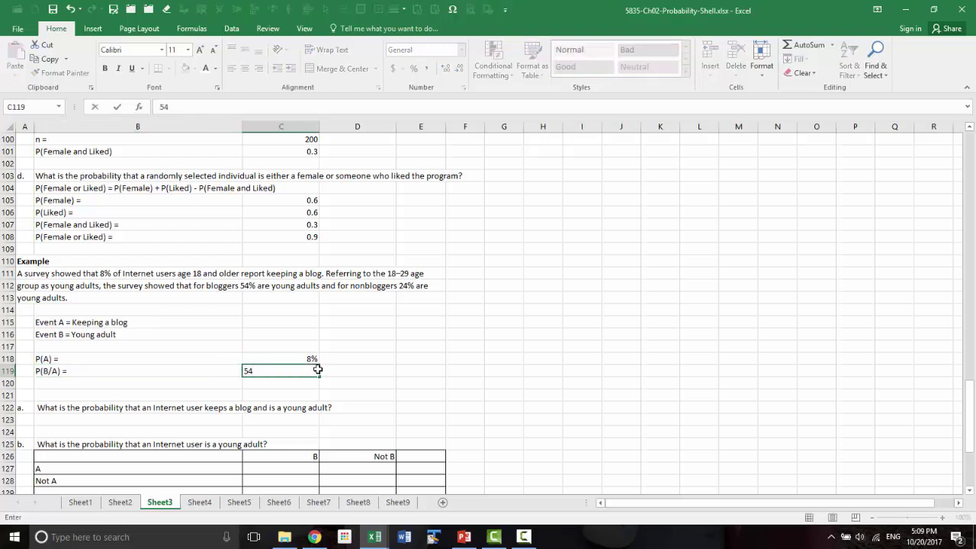
{"action": "type", "text": "%"}
{"action": "key", "text": "Return"}
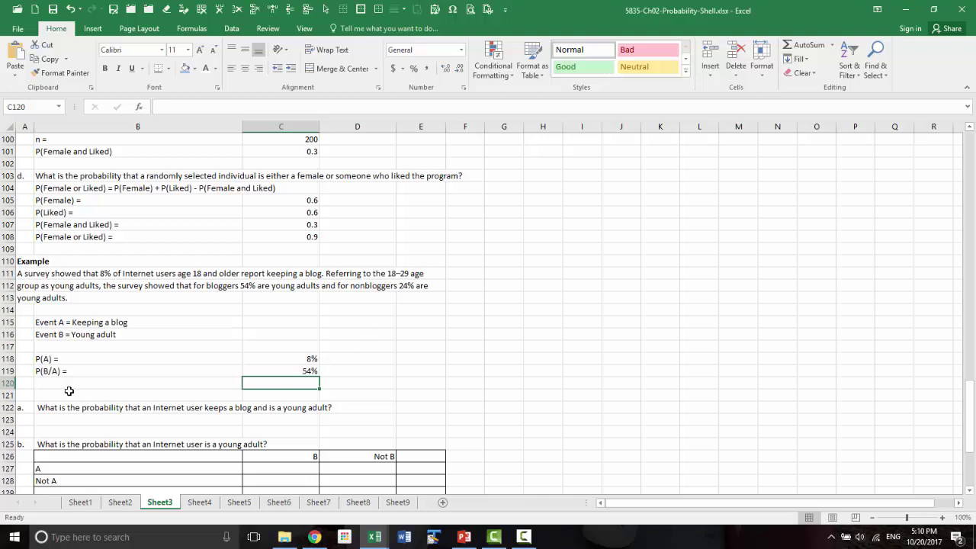
Step: Record the young-adult probability for nonbloggers, with the label "P(B/Not A) =" in B120 and 24% in C120
{"action": "mouse_move", "coordinate": [464, 537]}
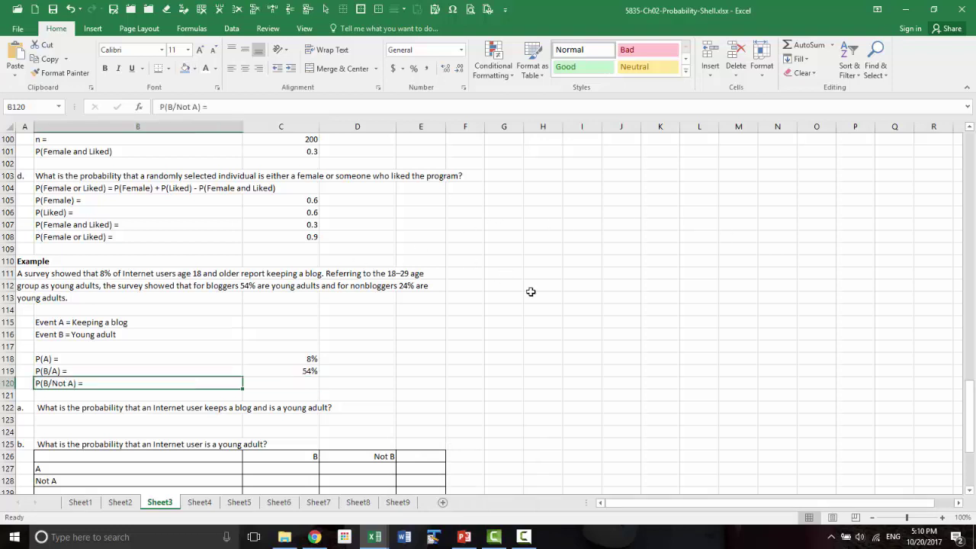
{"action": "left_click", "coordinate": [613, 332]}
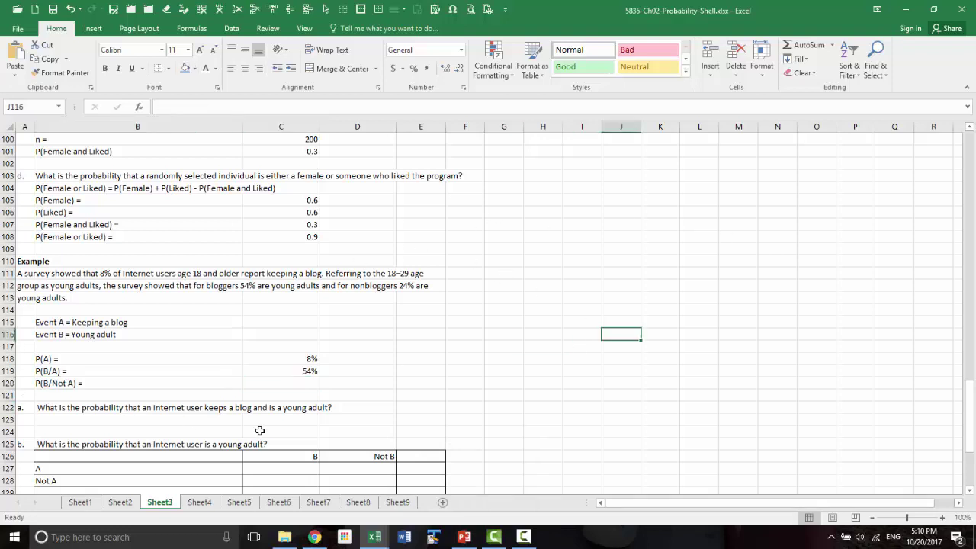
{"action": "left_click", "coordinate": [293, 385]}
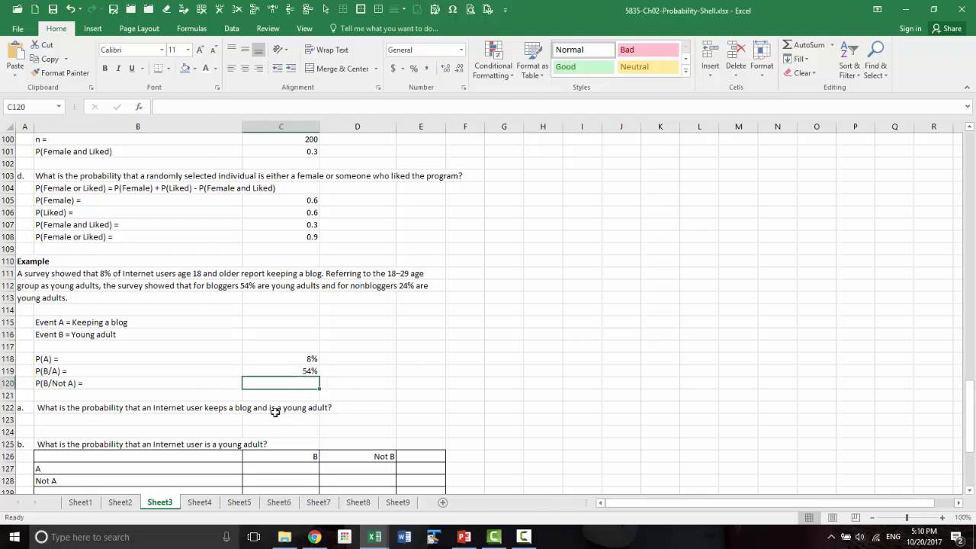
{"action": "type", "text": "24%"}
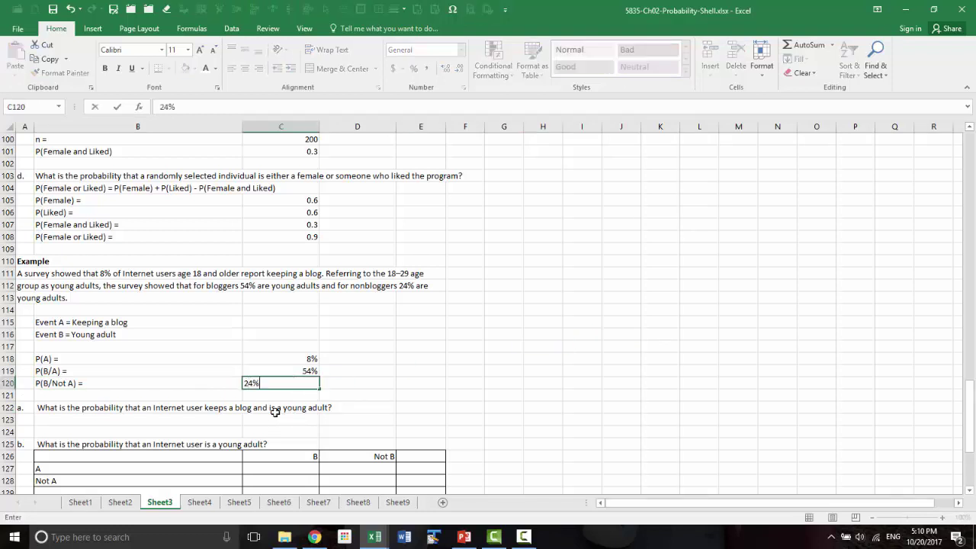
{"action": "key", "text": "Return"}
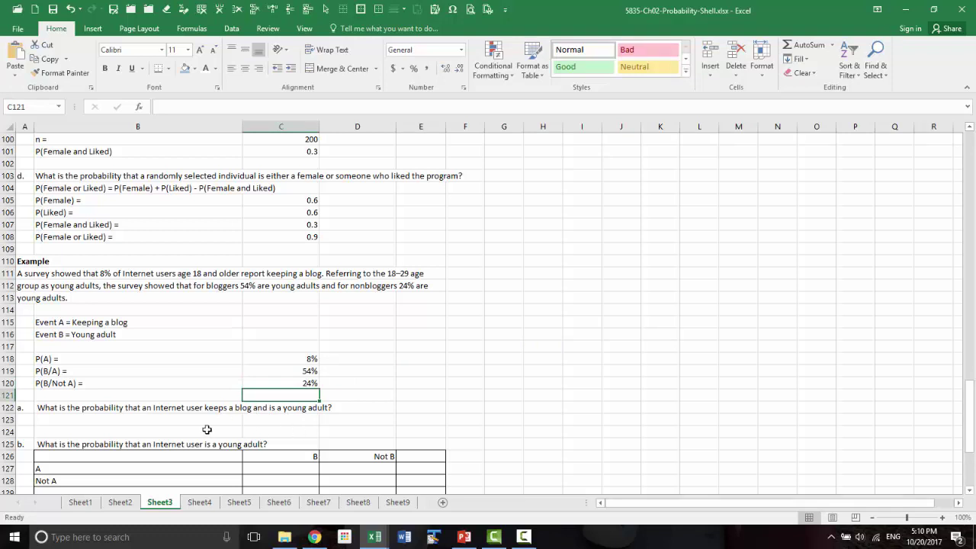
{"action": "left_click", "coordinate": [517, 382]}
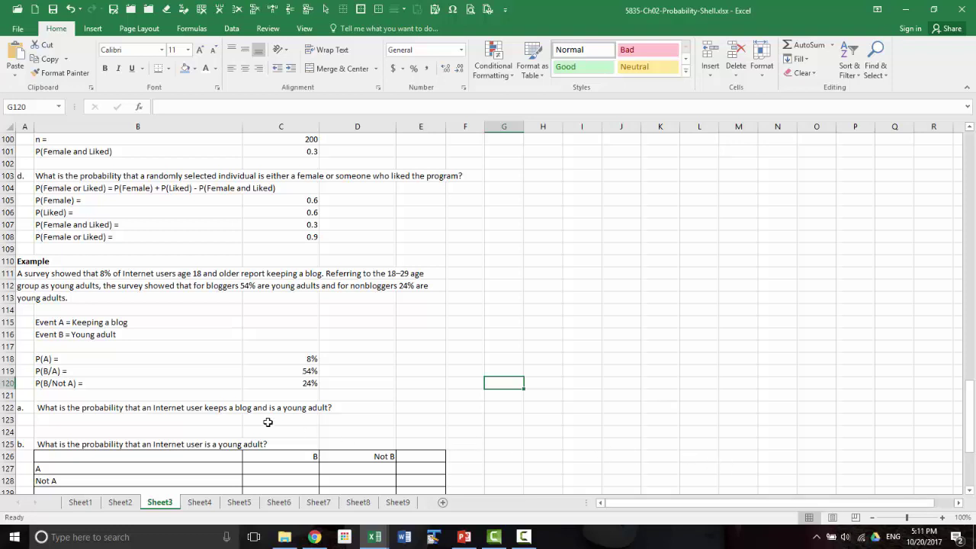
Step: Write the multiplication rule "P(A and B) = P(B/A) * P(A) =" in B123 under question a
{"action": "left_click", "coordinate": [133, 421]}
{"action": "left_click", "coordinate": [206, 69]}
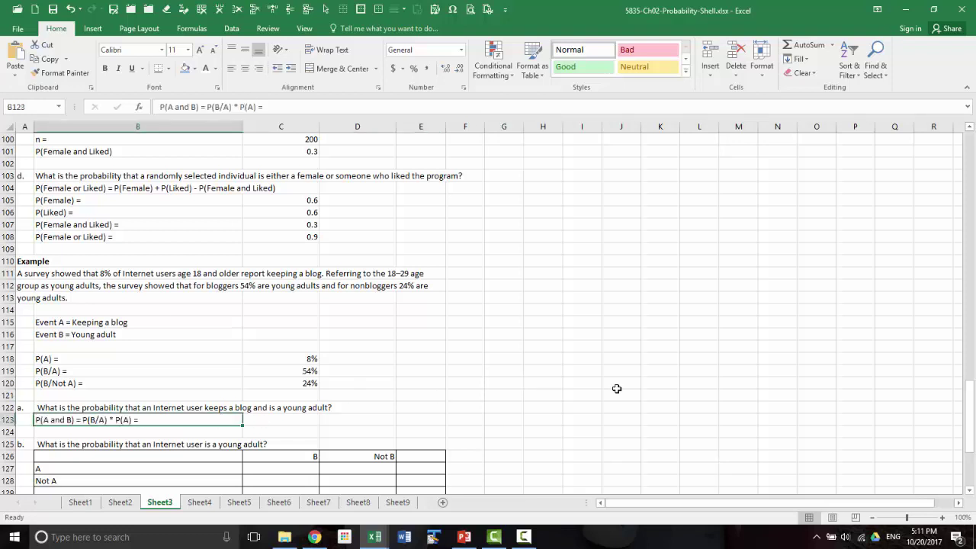
{"action": "left_click", "coordinate": [617, 388]}
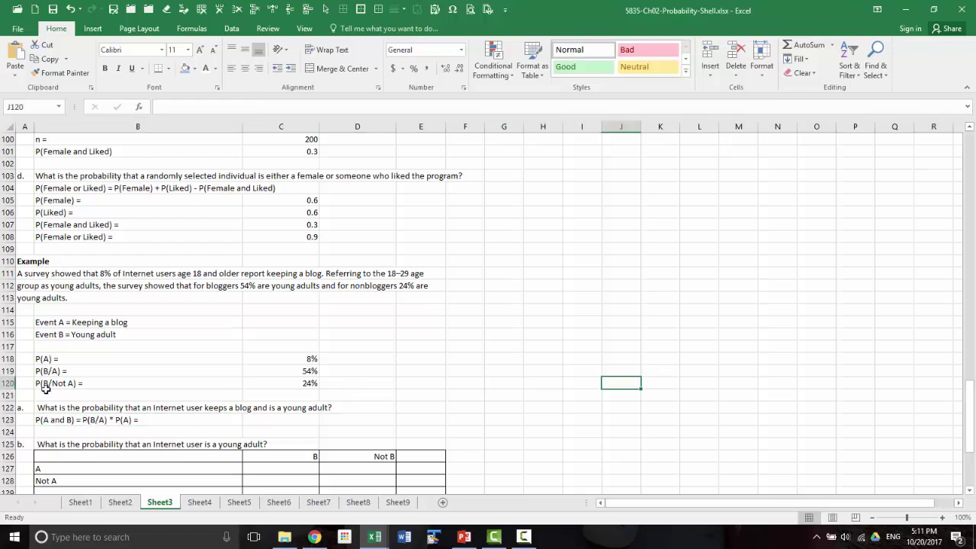
Step: Calculate P(A and B) in C123 with the formula =C119*C118
{"action": "left_click", "coordinate": [276, 418]}
{"action": "type", "text": "="}
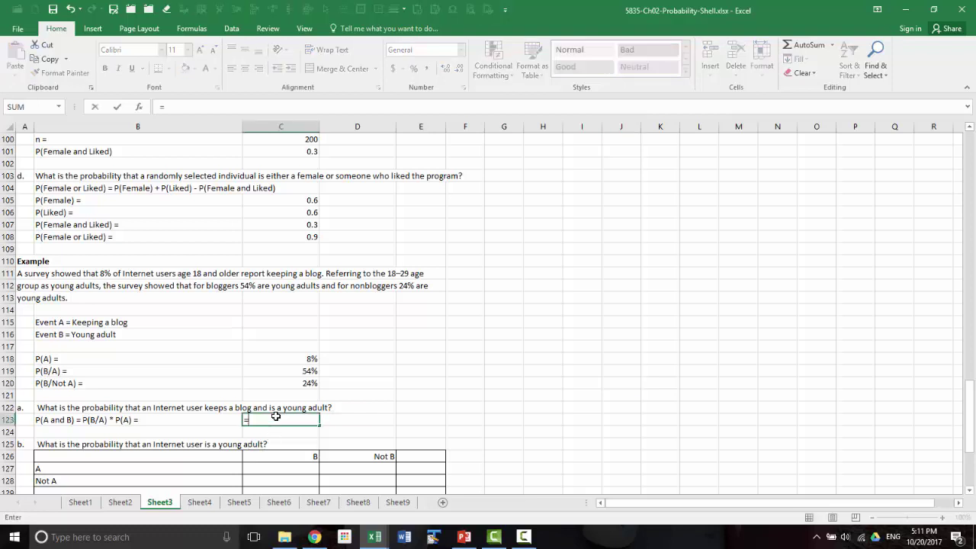
{"action": "key", "text": "Up"}
{"action": "key", "text": "Up"}
{"action": "key", "text": "Up"}
{"action": "key", "text": "Up"}
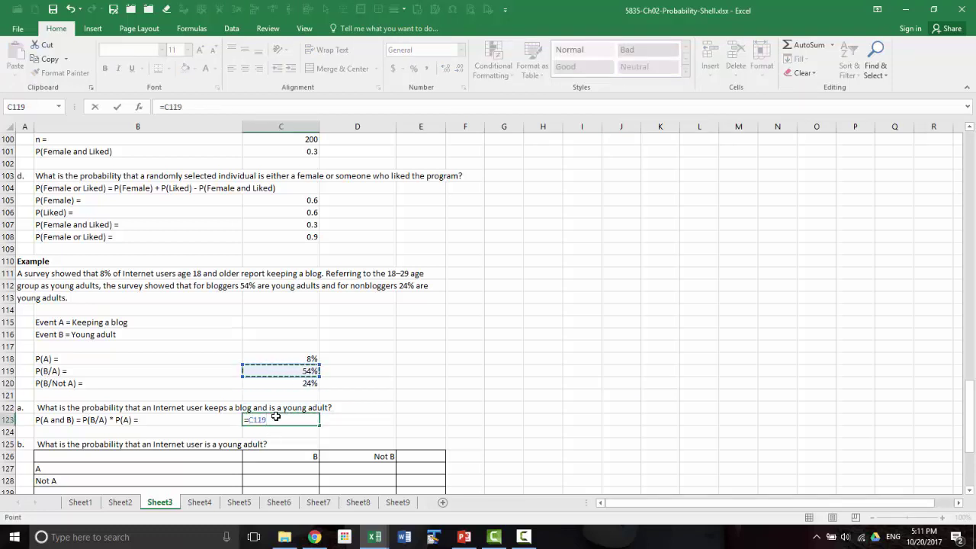
{"action": "type", "text": "*"}
{"action": "key", "text": "Up"}
{"action": "key", "text": "Up"}
{"action": "key", "text": "Up"}
{"action": "key", "text": "Up"}
{"action": "key", "text": "Up"}
{"action": "key", "text": "Up"}
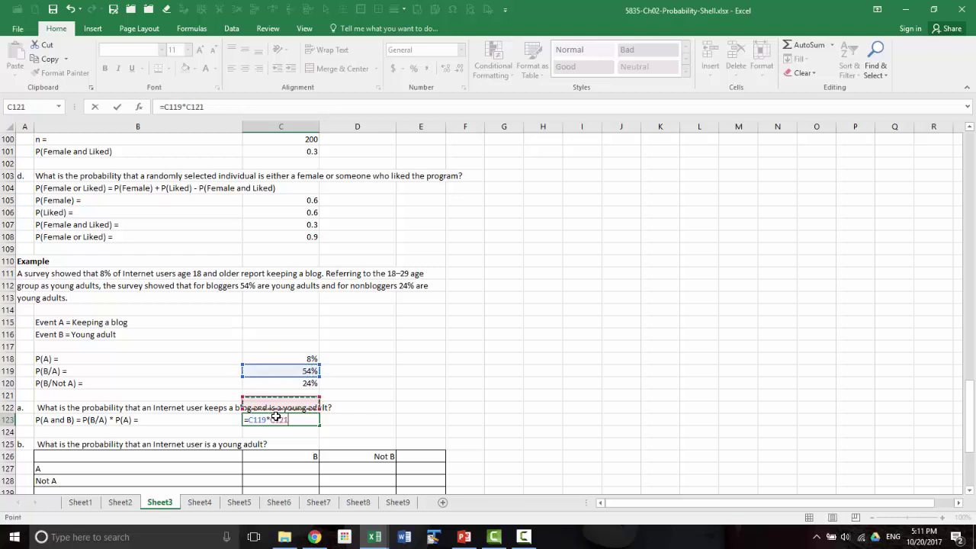
{"action": "key", "text": "Down"}
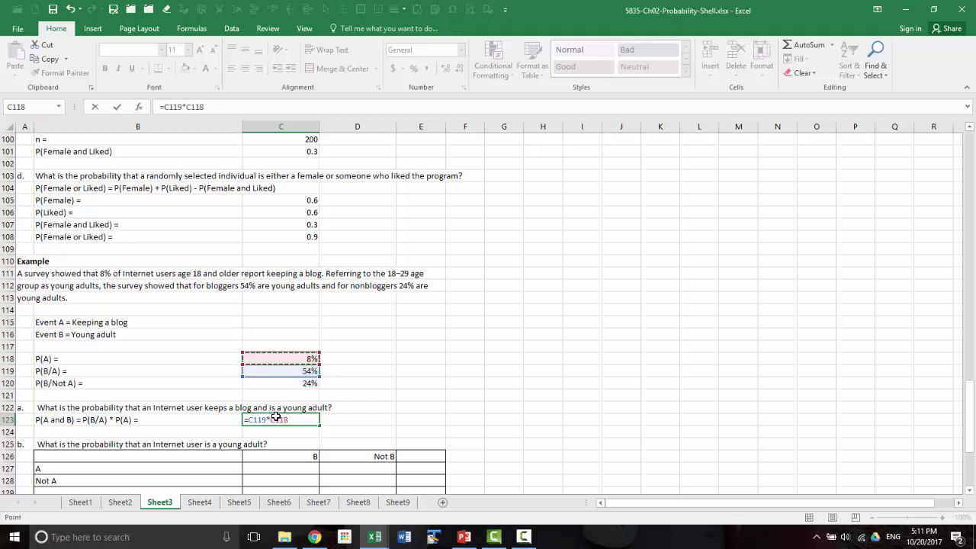
{"action": "key", "text": "Return"}
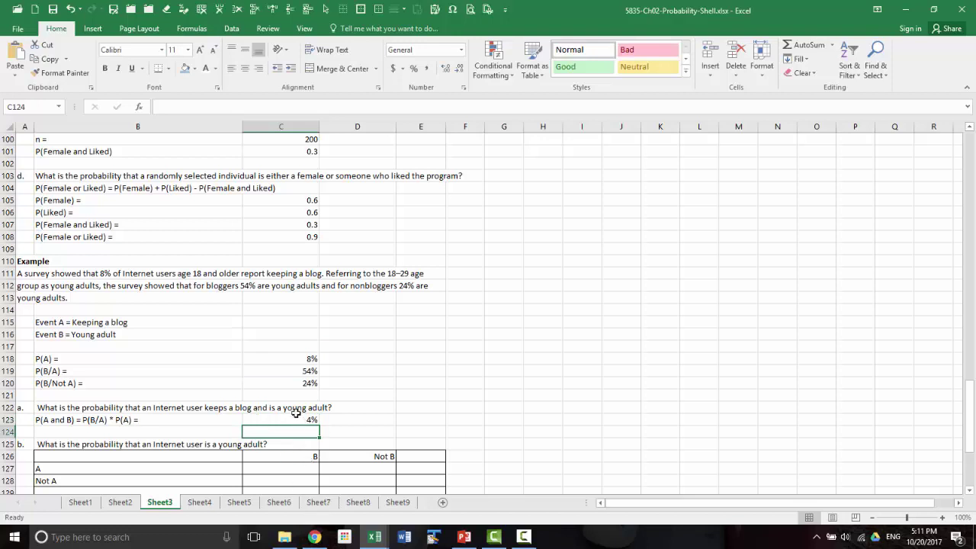
Step: Format the P(A and B) result in C123 to show two decimal places
{"action": "left_click", "coordinate": [295, 418]}
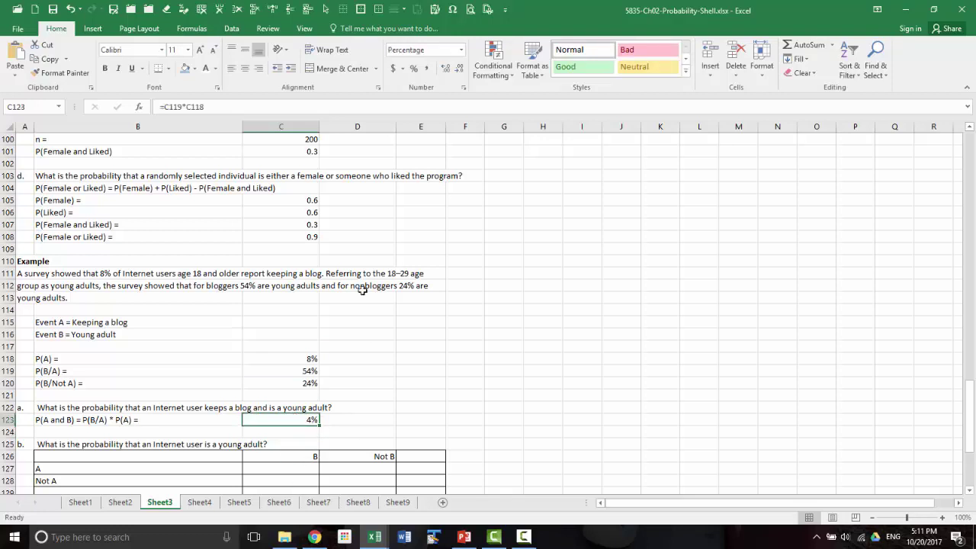
{"action": "left_click", "coordinate": [447, 69]}
{"action": "left_click", "coordinate": [447, 69]}
{"action": "left_click", "coordinate": [447, 70]}
{"action": "left_click", "coordinate": [447, 70]}
{"action": "left_click", "coordinate": [447, 69]}
{"action": "left_click", "coordinate": [459, 69]}
{"action": "left_click", "coordinate": [459, 69]}
{"action": "left_click", "coordinate": [459, 69]}
{"action": "left_click", "coordinate": [580, 369]}
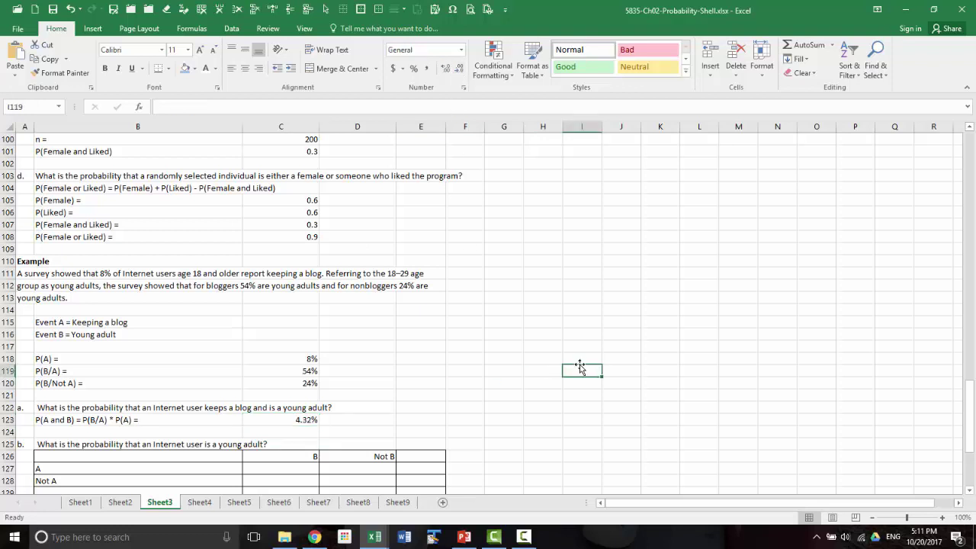
Step: Fill the row A total of question b's table in E127 with a reference to P(A), =C118
{"action": "scroll", "coordinate": [580, 368], "scroll_direction": "down", "scroll_amount": 3}
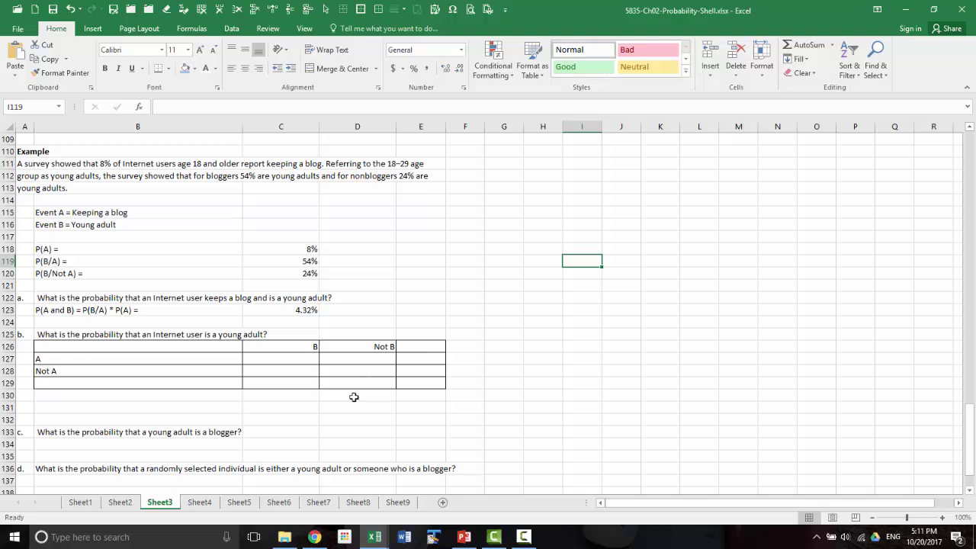
{"action": "left_click", "coordinate": [424, 360]}
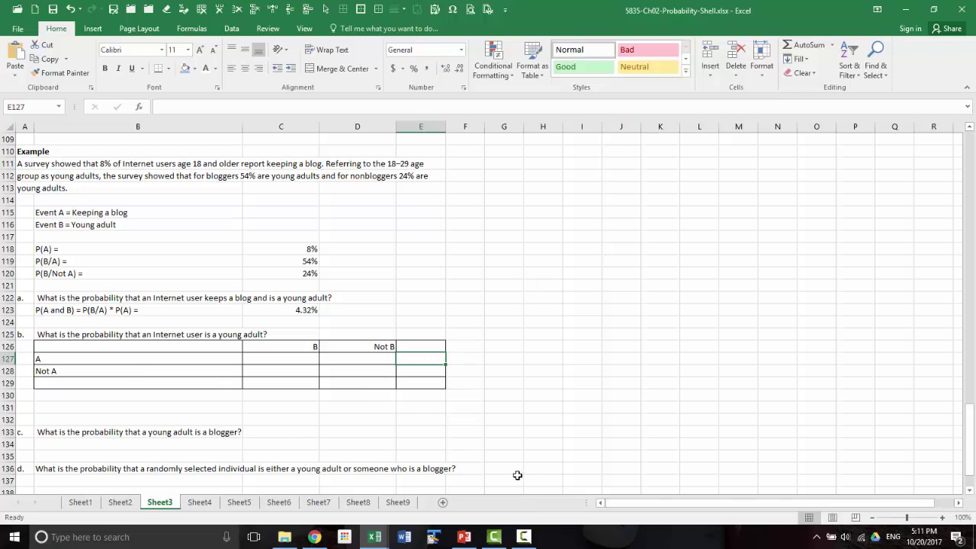
{"action": "type", "text": "="}
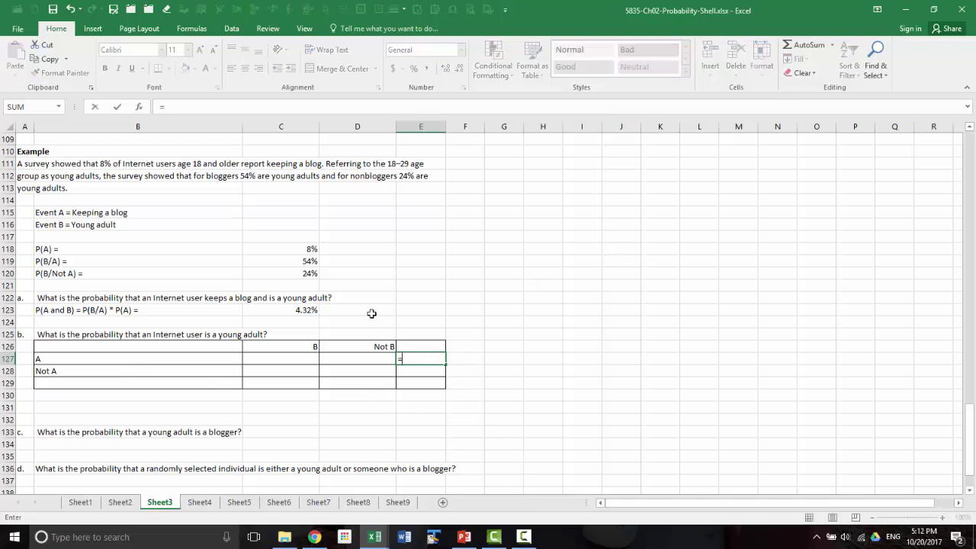
{"action": "left_click", "coordinate": [305, 248]}
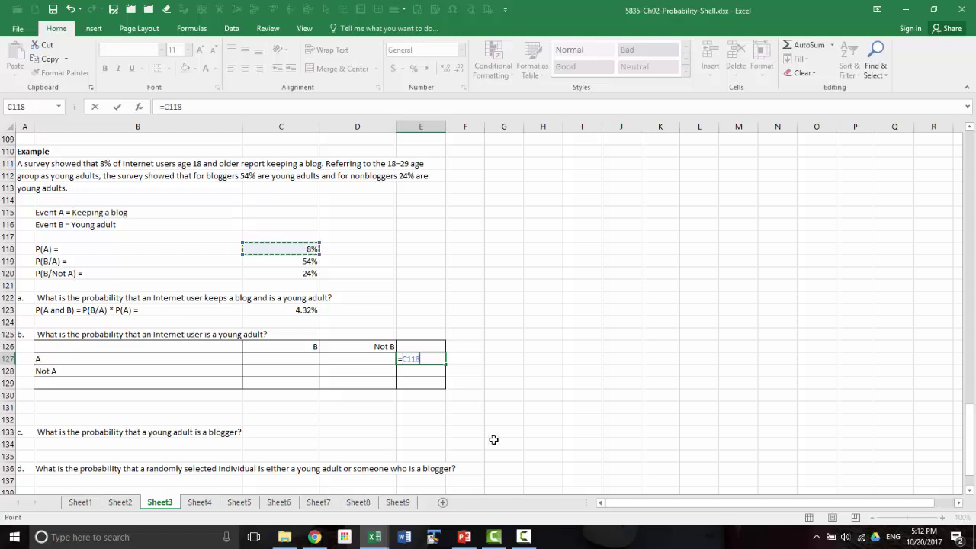
{"action": "key", "text": "Return"}
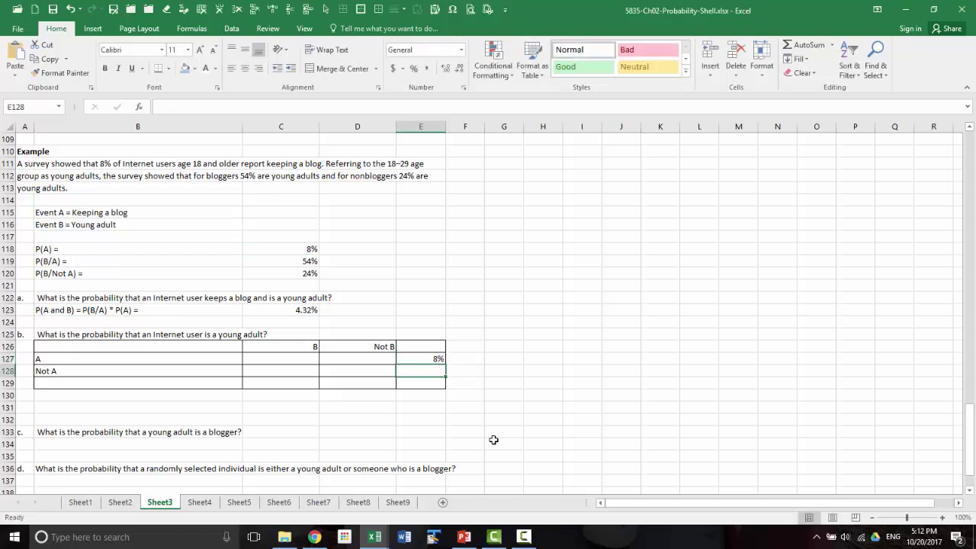
Step: Enter 100% as the table's grand total in E129 and select the Not A total cell E128
{"action": "key", "text": "Down"}
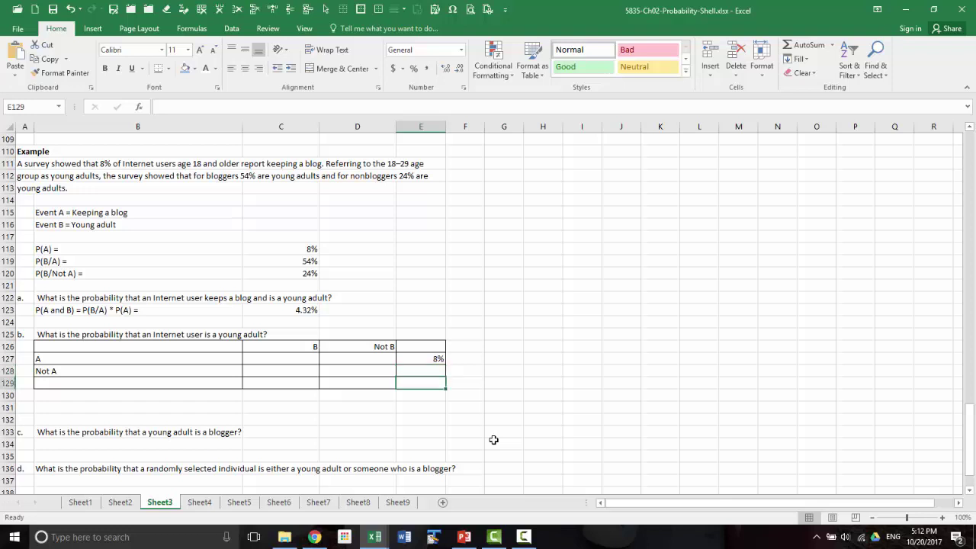
{"action": "type", "text": "100%"}
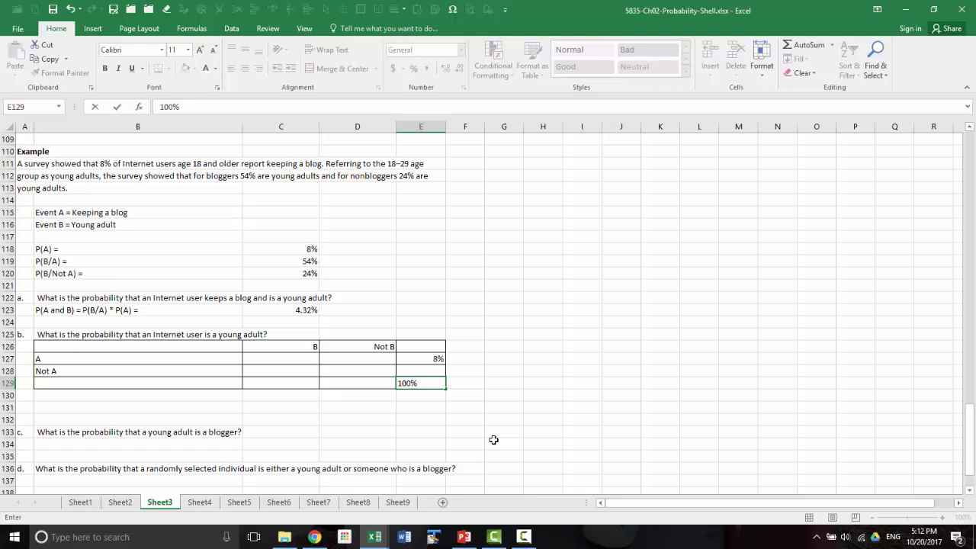
{"action": "key", "text": "Return"}
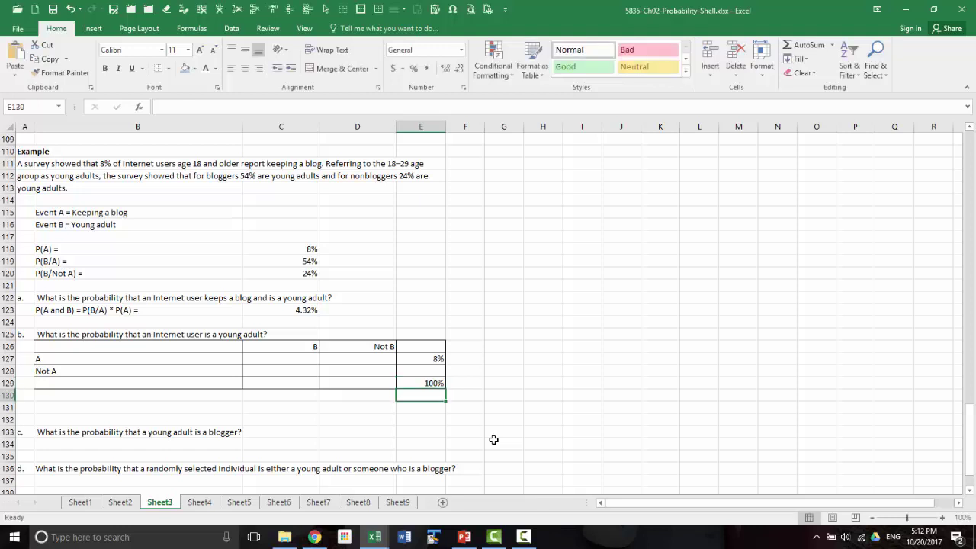
{"action": "key", "text": "Up"}
{"action": "key", "text": "Up"}
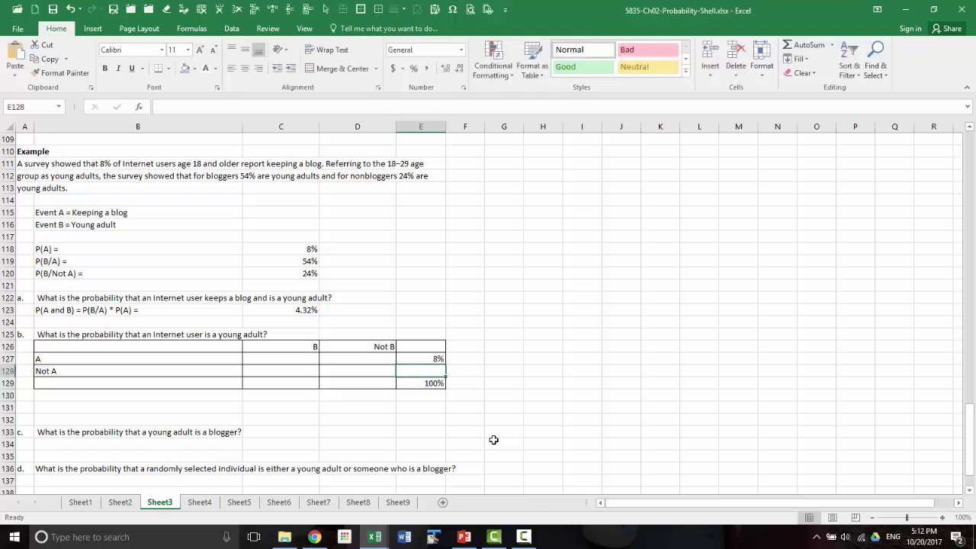
Step: Calculate the Not A row total in E128 as the grand total minus the A total, =E129-E127
{"action": "type", "text": "="}
{"action": "key", "text": "Down"}
{"action": "type", "text": "-"}
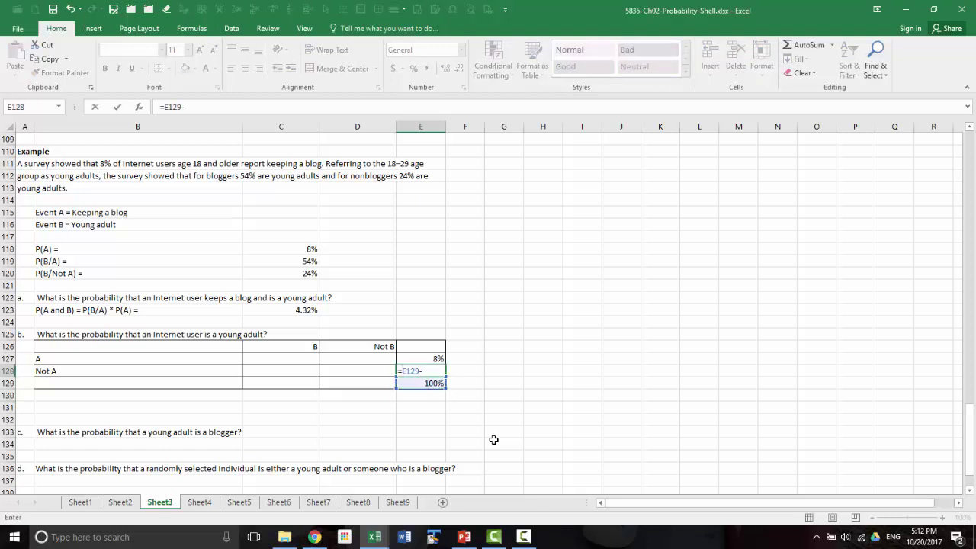
{"action": "key", "text": "Up"}
{"action": "key", "text": "Return"}
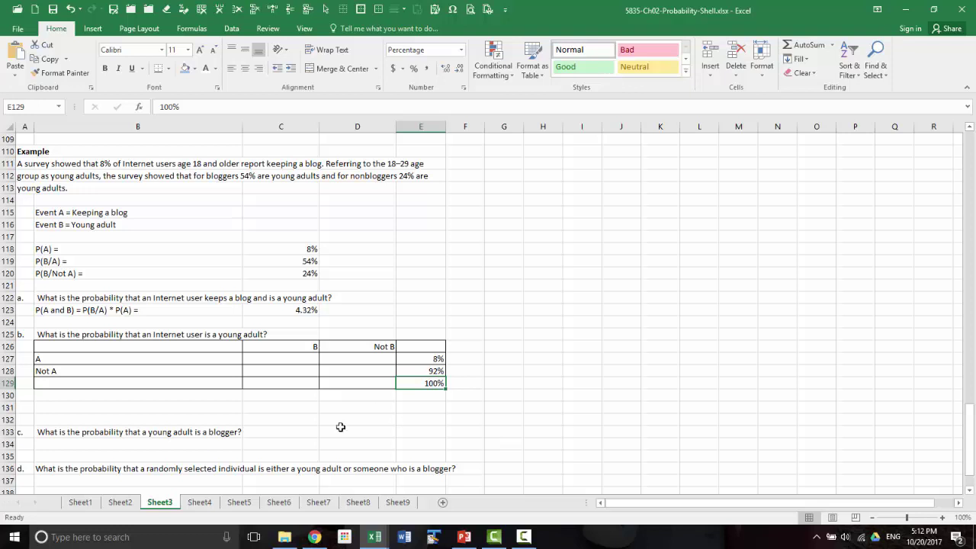
Step: Fill the A and B cell C127 of the table with a reference to P(A and B), =C123
{"action": "left_click", "coordinate": [295, 362]}
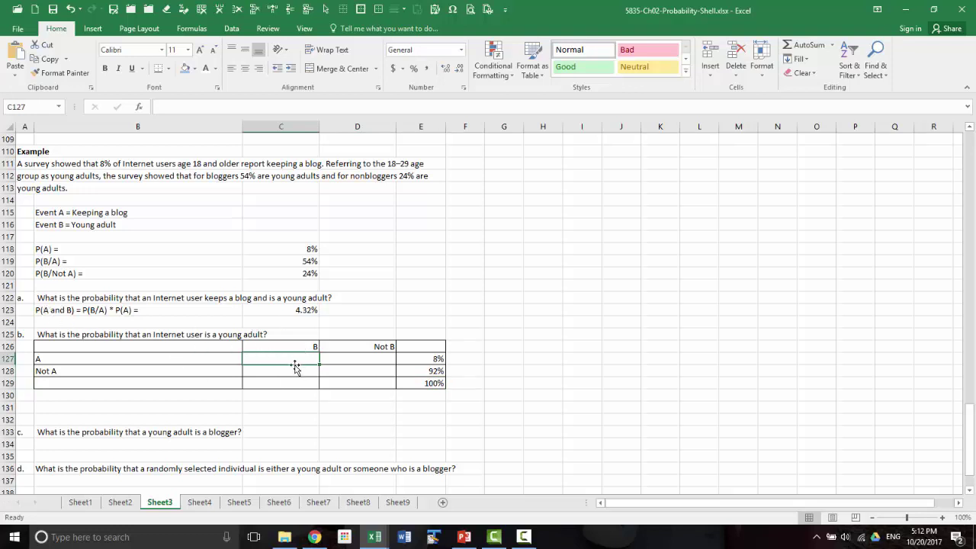
{"action": "type", "text": "="}
{"action": "key", "text": "Up"}
{"action": "key", "text": "Up"}
{"action": "key", "text": "Up"}
{"action": "key", "text": "Up"}
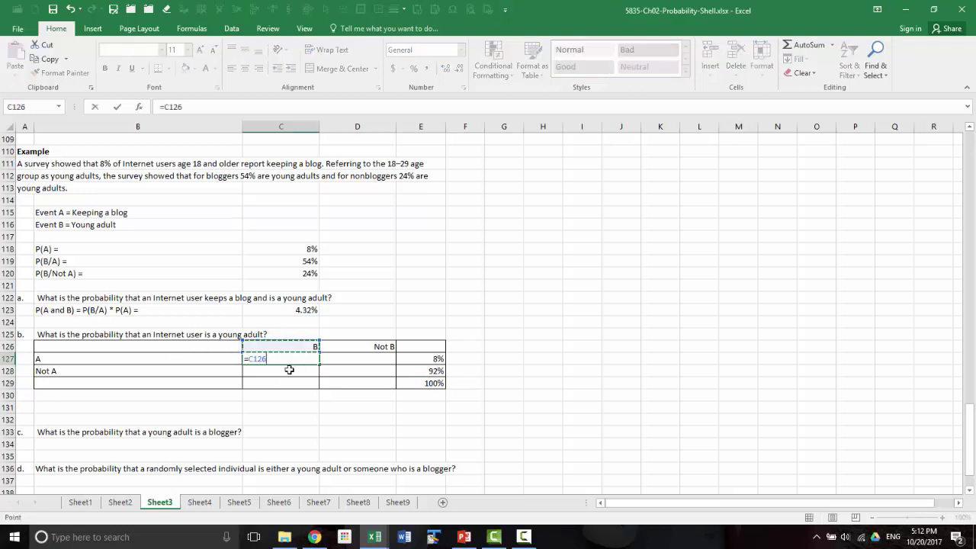
{"action": "key", "text": "Return"}
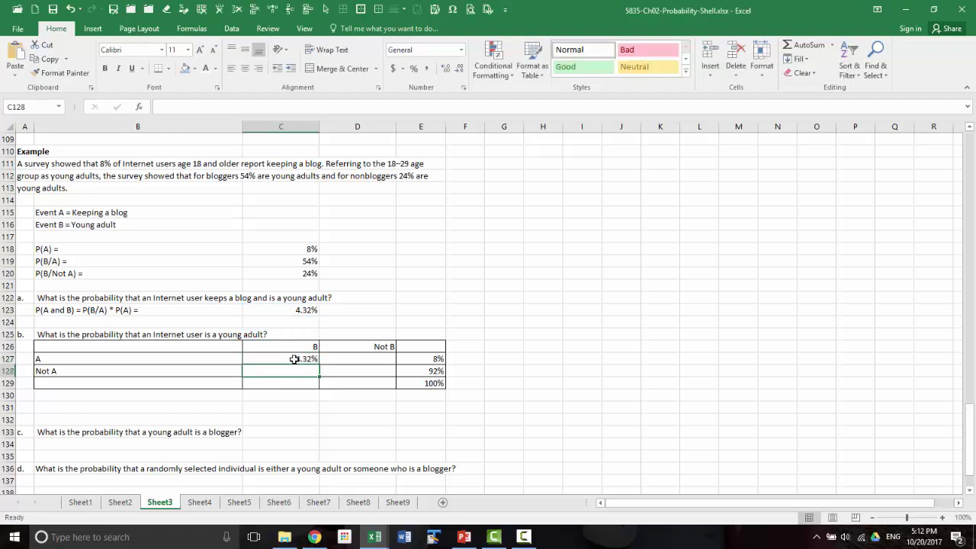
Step: Calculate the A and Not B cell D127 as the row total minus the B value, =E127-C127
{"action": "left_click", "coordinate": [370, 358]}
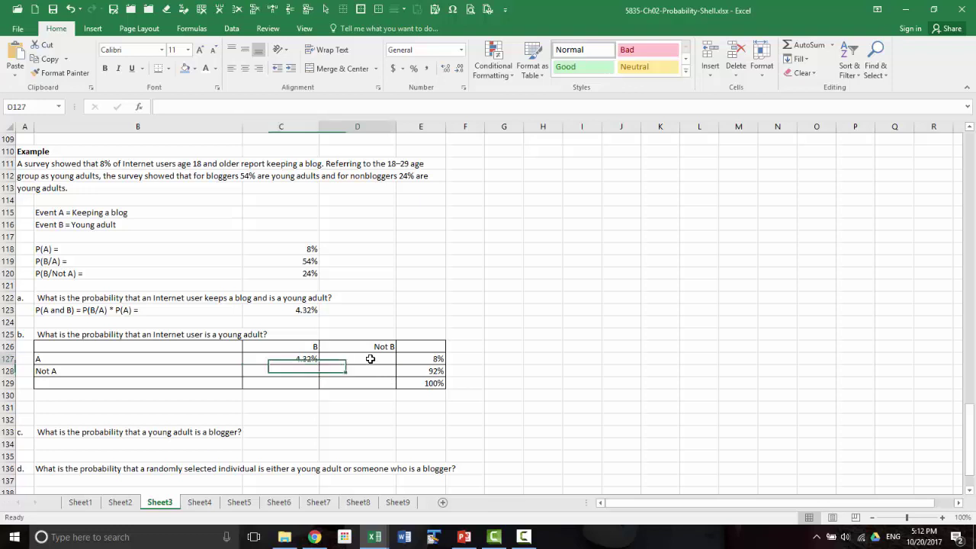
{"action": "type", "text": "="}
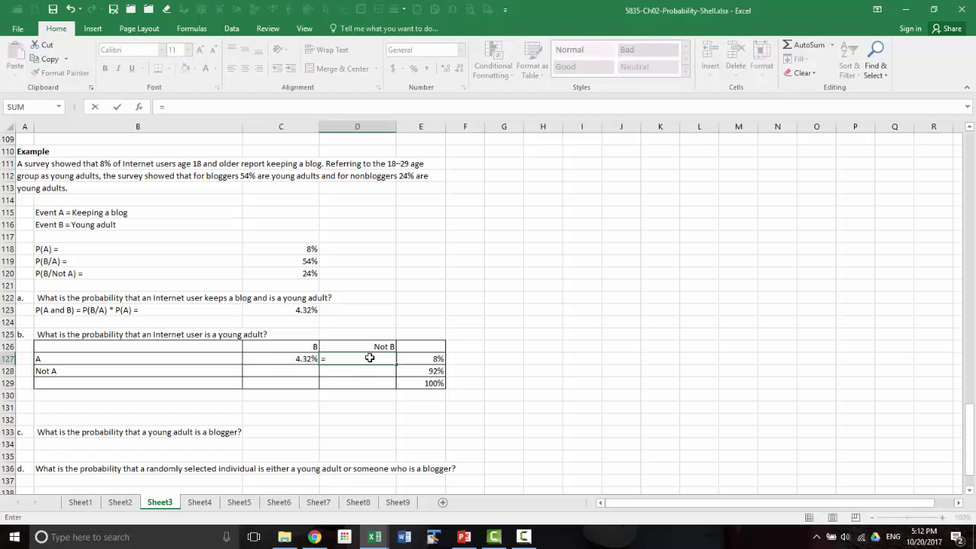
{"action": "key", "text": "Right"}
{"action": "type", "text": "-"}
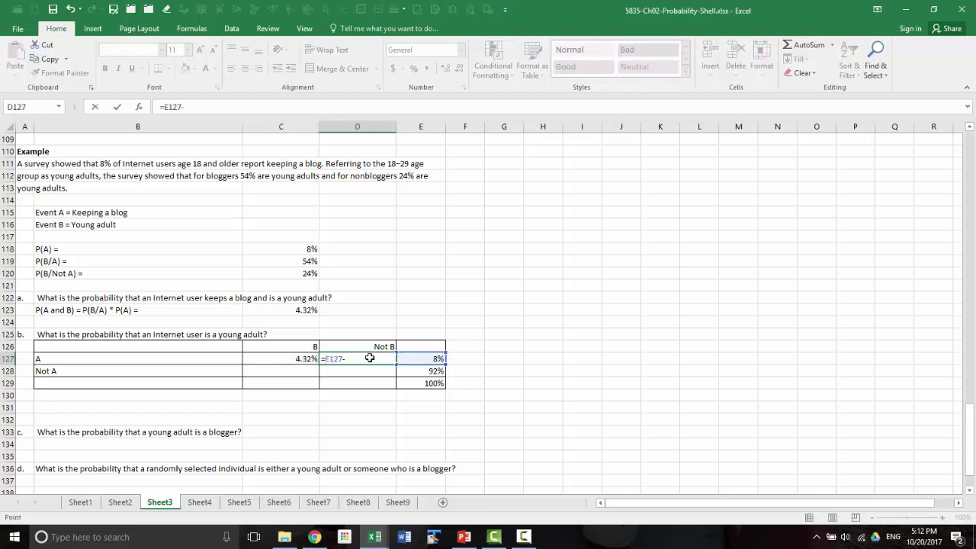
{"action": "key", "text": "Left"}
{"action": "key", "text": "Return"}
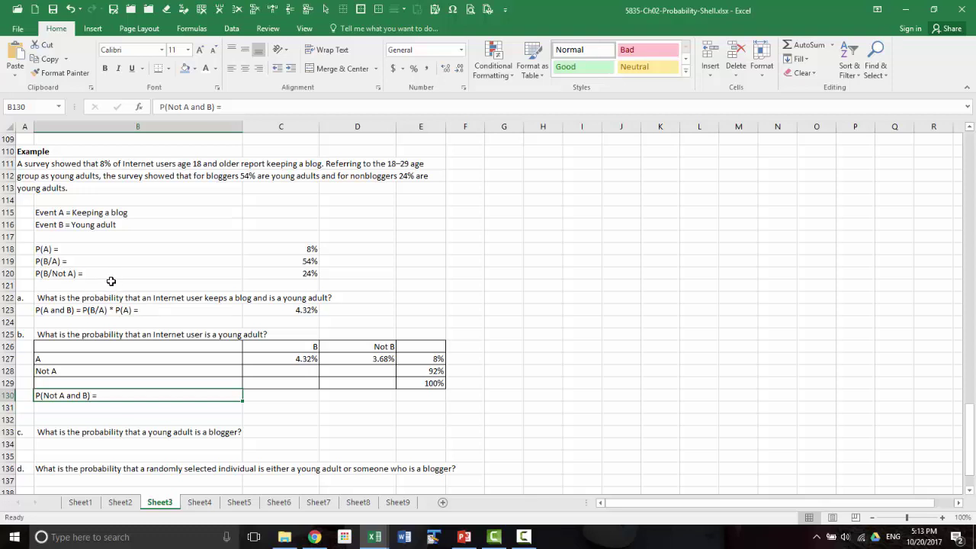
Step: Complete the label in B130 so it reads P(Not A and B) = P(B/Not A)*P(Not A) =
{"action": "left_click", "coordinate": [87, 408]}
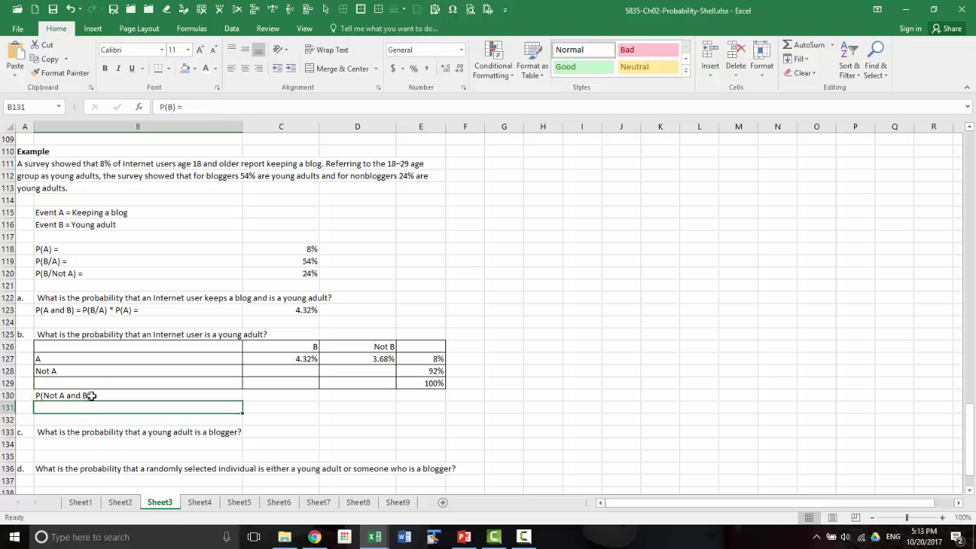
{"action": "left_click", "coordinate": [91, 395]}
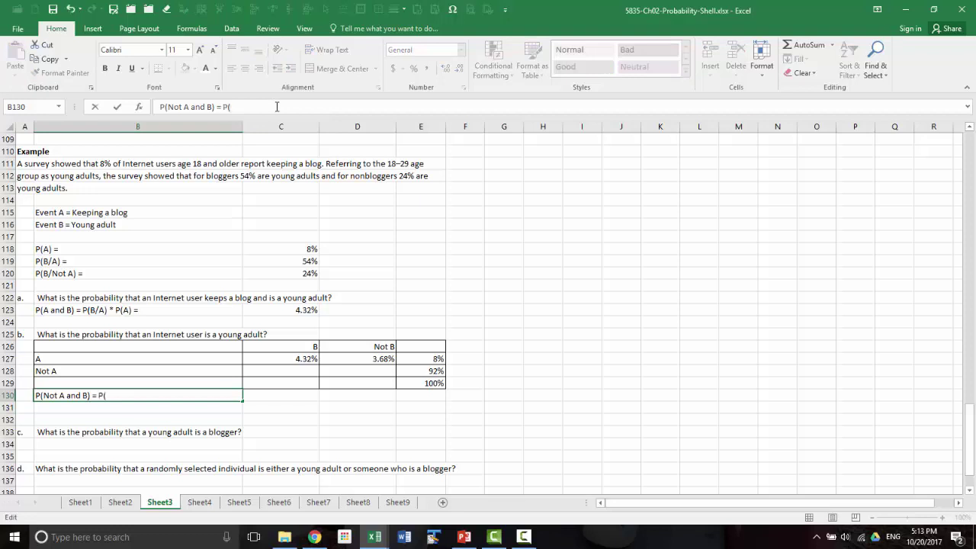
{"action": "type", "text": "Not A)*P(Not A) ="}
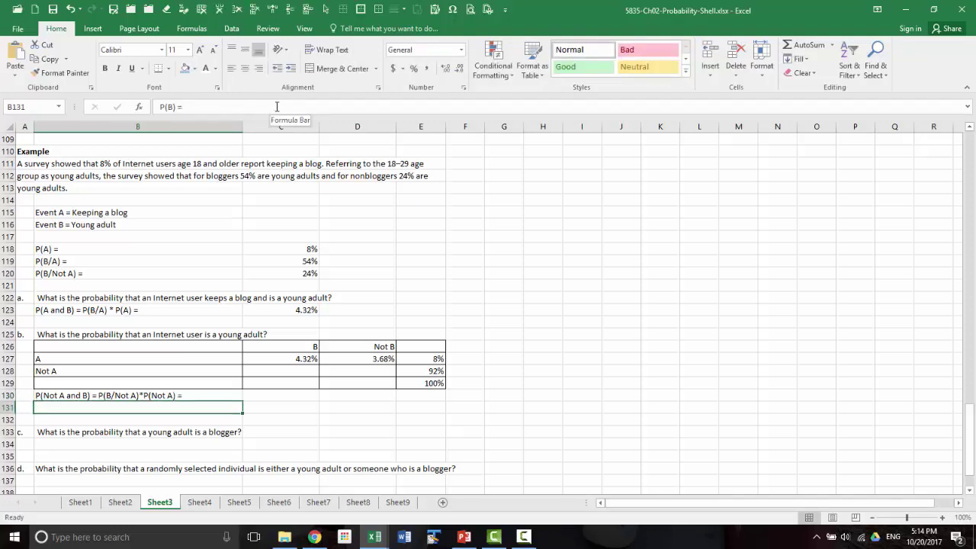
Step: Calculate P(Not A and B) in C130 with the formula =C120*E128
{"action": "key", "text": "Tab"}
{"action": "type", "text": "="}
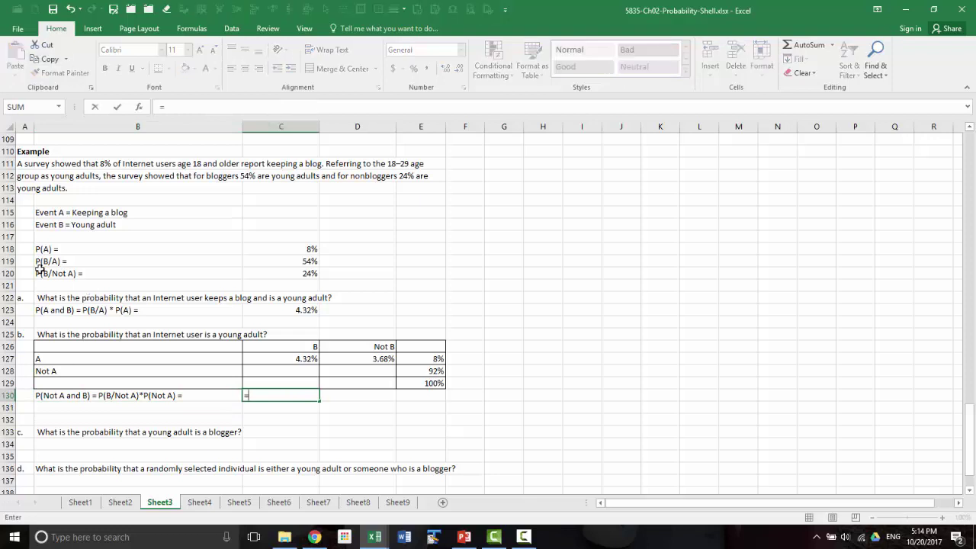
{"action": "left_click", "coordinate": [273, 273]}
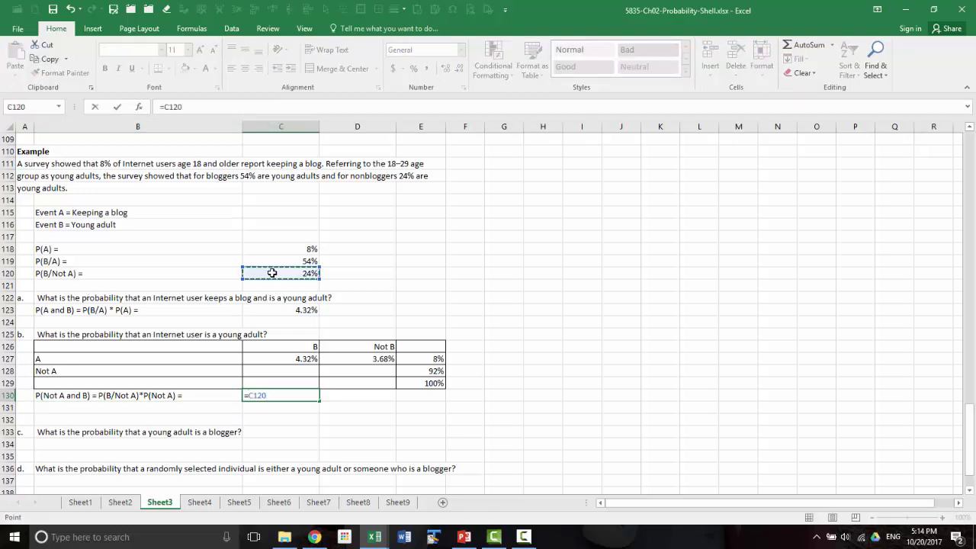
{"action": "type", "text": "*"}
{"action": "left_click", "coordinate": [431, 373]}
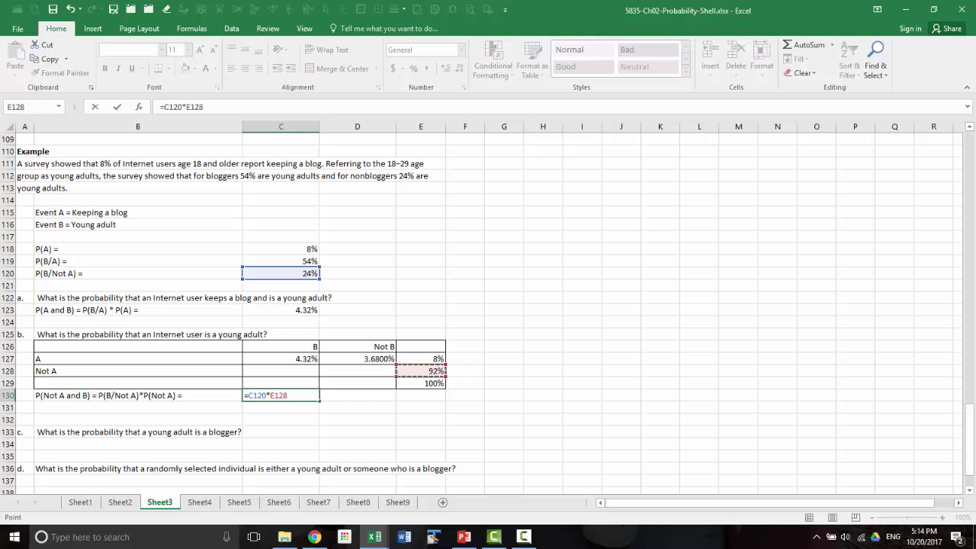
{"action": "key", "text": "Return"}
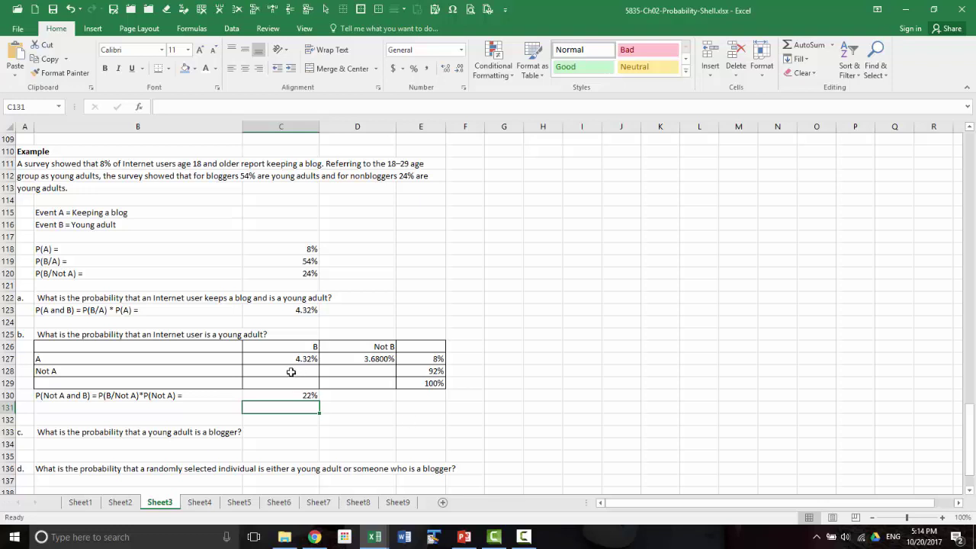
Step: Format the P(Not A and B) result in C130 to show two decimal places
{"action": "left_click", "coordinate": [301, 395]}
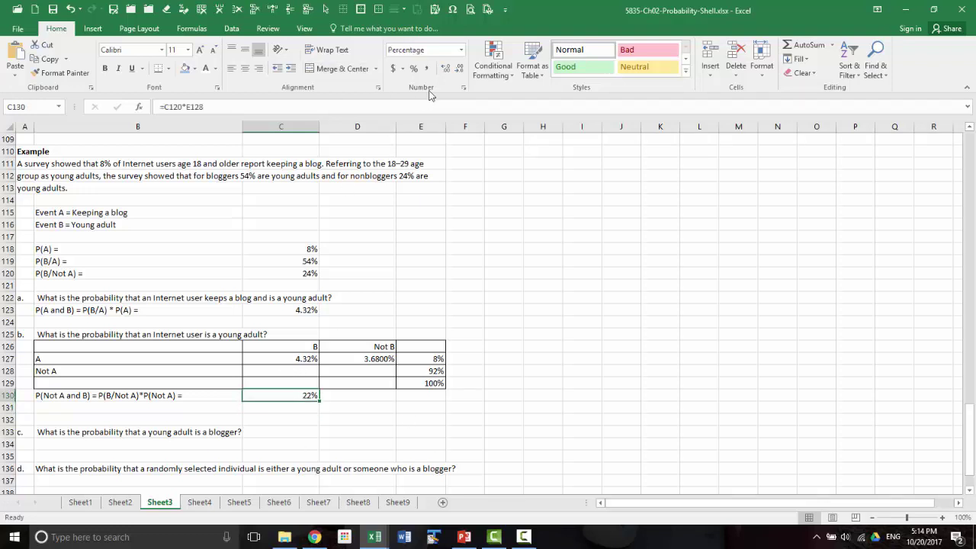
{"action": "left_click", "coordinate": [446, 69]}
{"action": "left_click", "coordinate": [459, 70]}
{"action": "left_click", "coordinate": [459, 70]}
{"action": "left_click", "coordinate": [459, 70]}
Step: Fill the Not A and B cell C128 of the table with a reference to the P(Not A and B) result, =C130
{"action": "left_click", "coordinate": [296, 370]}
{"action": "type", "text": "="}
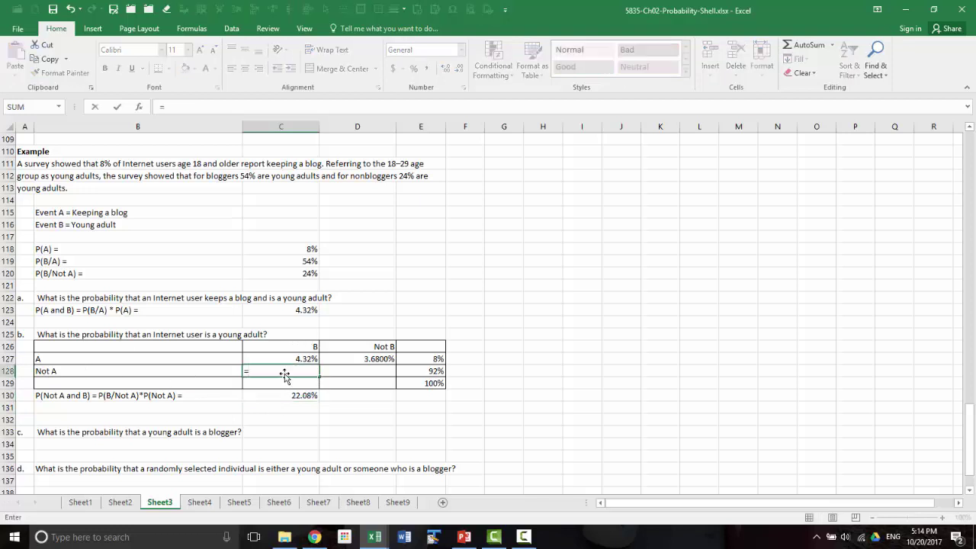
{"action": "key", "text": "Down"}
{"action": "key", "text": "Down"}
{"action": "key", "text": "Return"}
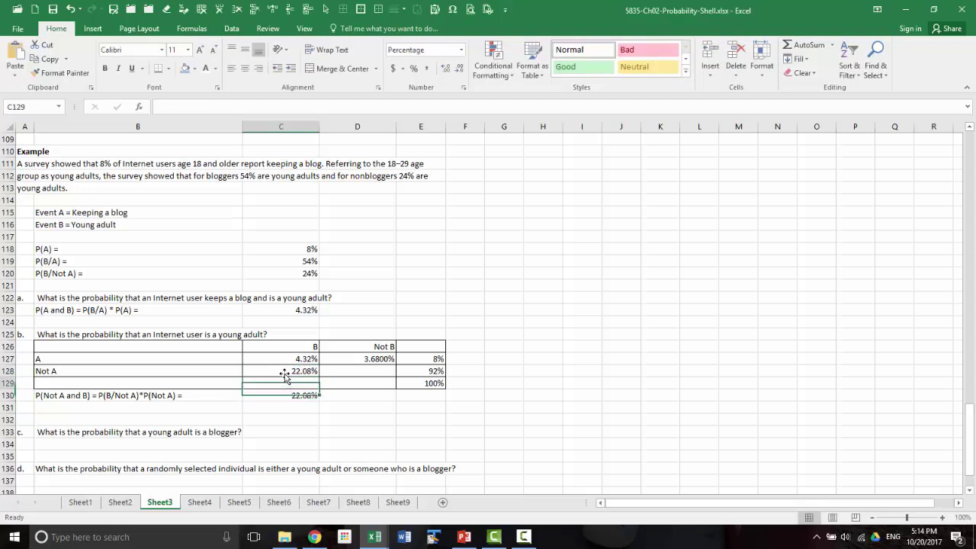
Step: Calculate the B column total in C129 with the formula =C128+C127
{"action": "type", "text": "="}
{"action": "key", "text": "Up"}
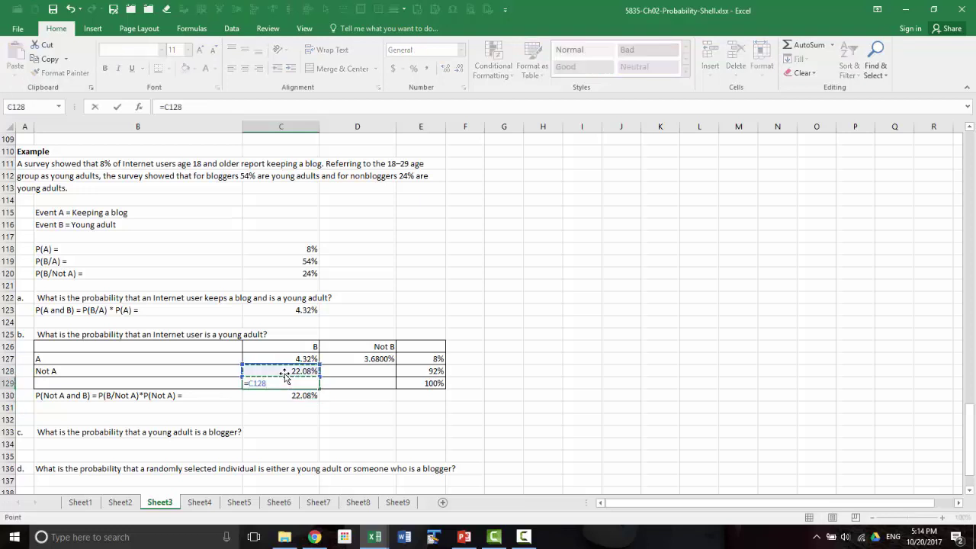
{"action": "type", "text": "+"}
{"action": "key", "text": "Up"}
{"action": "key", "text": "Up"}
{"action": "key", "text": "Return"}
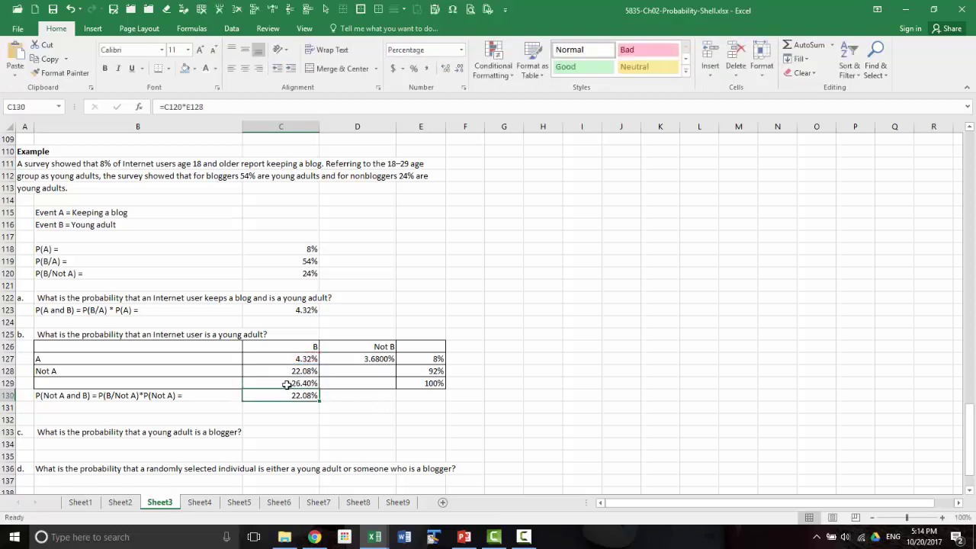
Step: Calculate the Not B column total in D129 as the grand total minus the B total, =E129-C129
{"action": "left_click", "coordinate": [349, 385]}
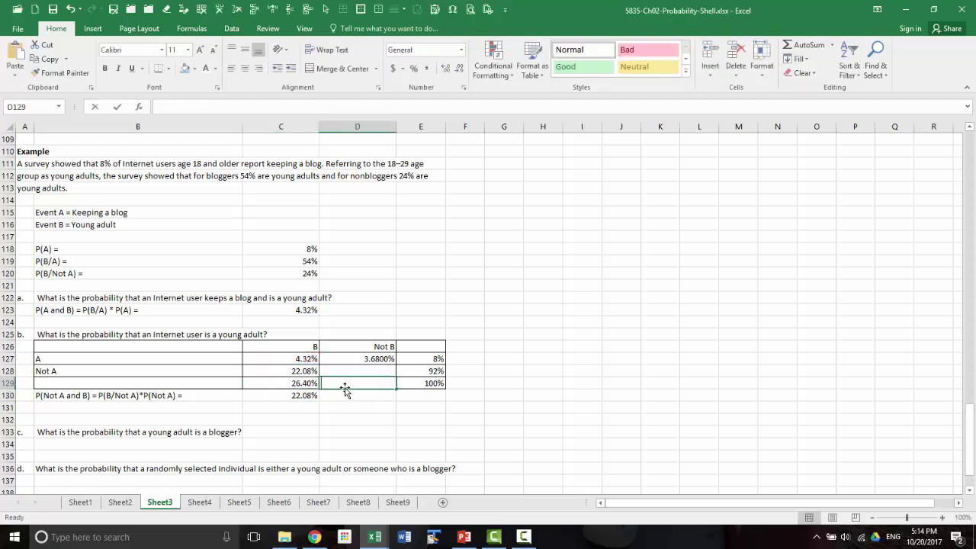
{"action": "type", "text": "="}
{"action": "key", "text": "Right"}
{"action": "type", "text": "-"}
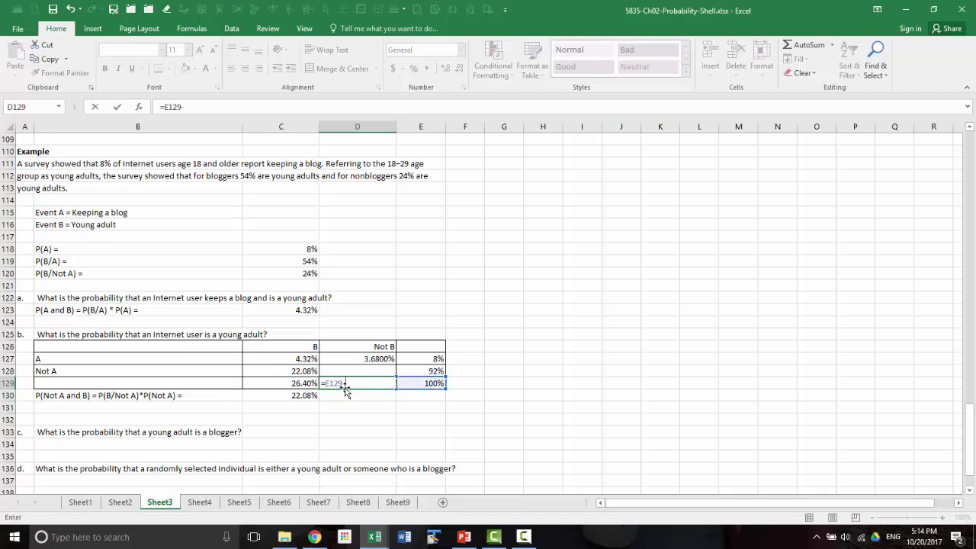
{"action": "key", "text": "Left"}
{"action": "key", "text": "Return"}
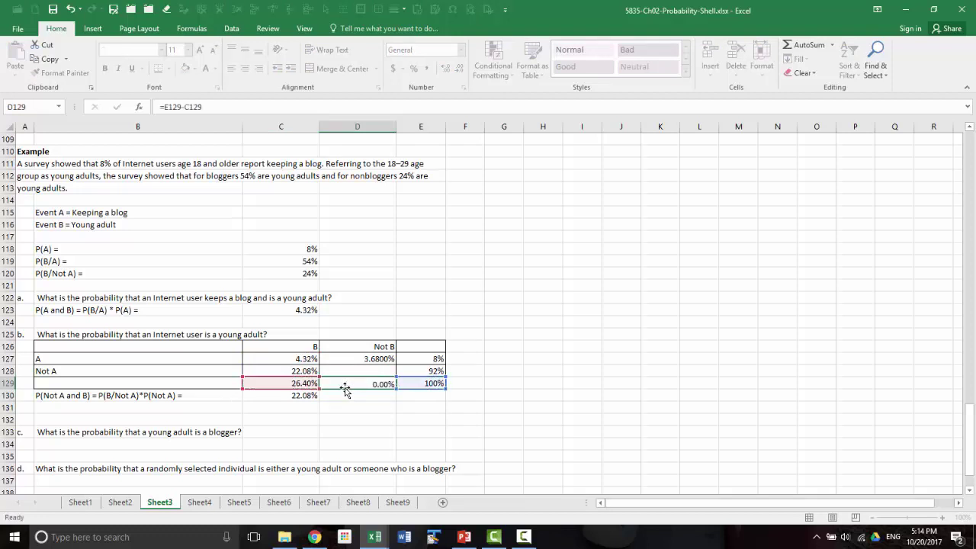
Step: Calculate the Not A and Not B cell D128 with the formula =D129-D127
{"action": "left_click", "coordinate": [380, 370]}
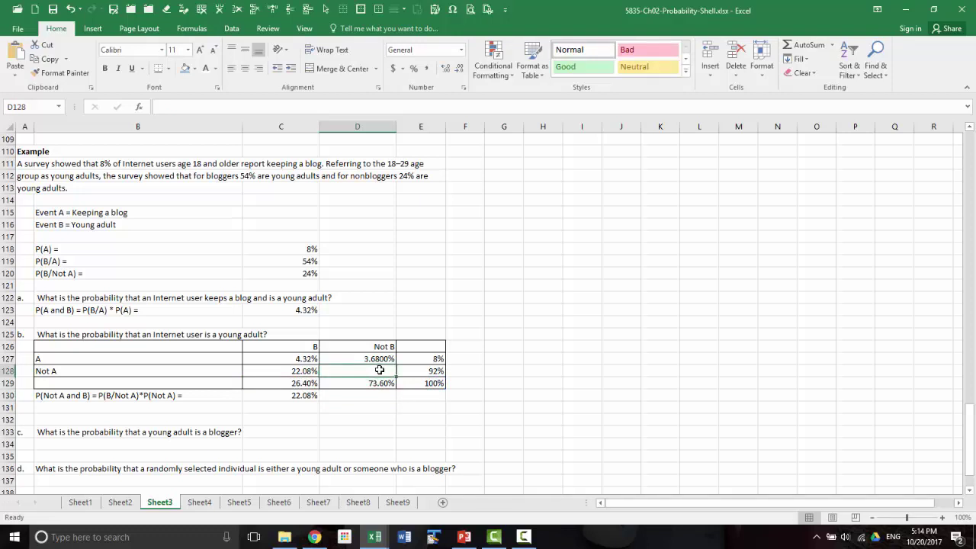
{"action": "type", "text": "="}
{"action": "key", "text": "Down"}
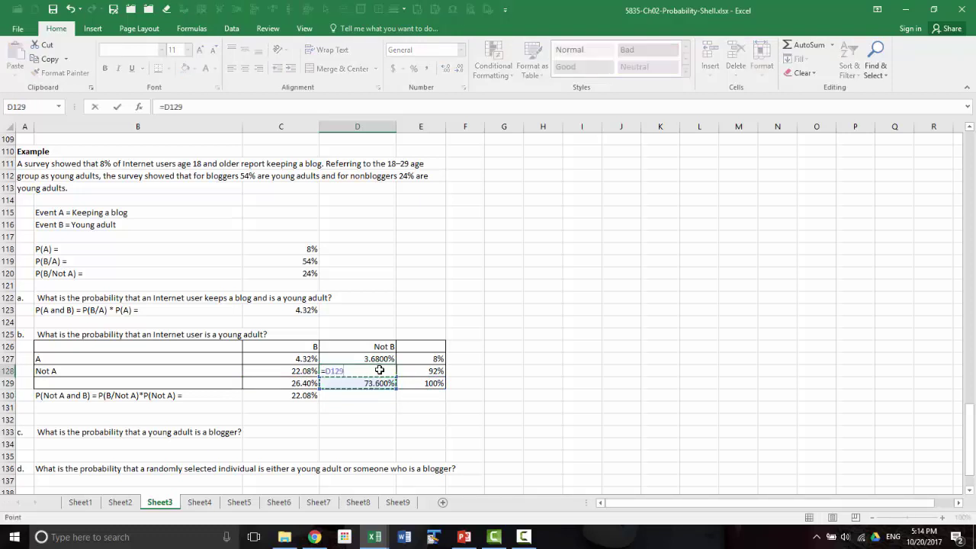
{"action": "type", "text": "-"}
{"action": "key", "text": "Up"}
{"action": "key", "text": "Up"}
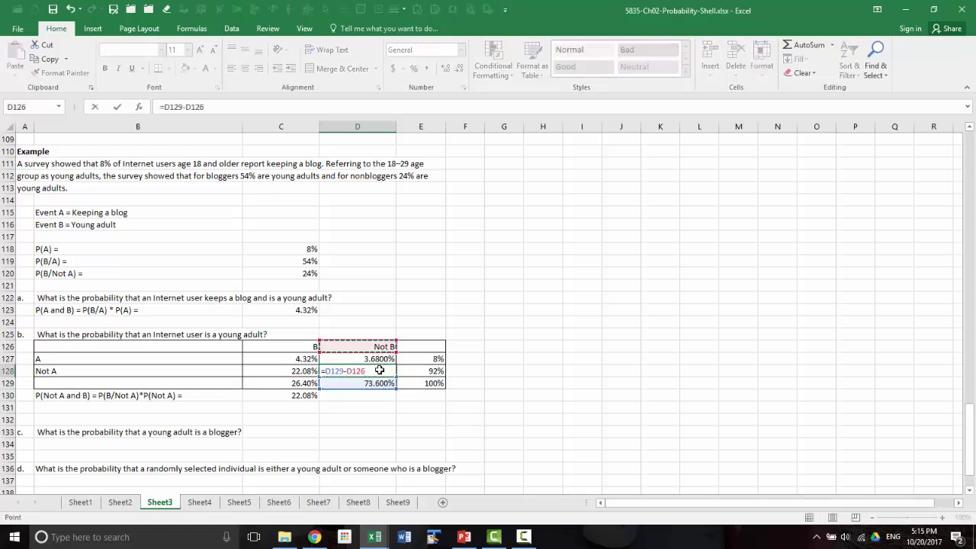
{"action": "key", "text": "Down"}
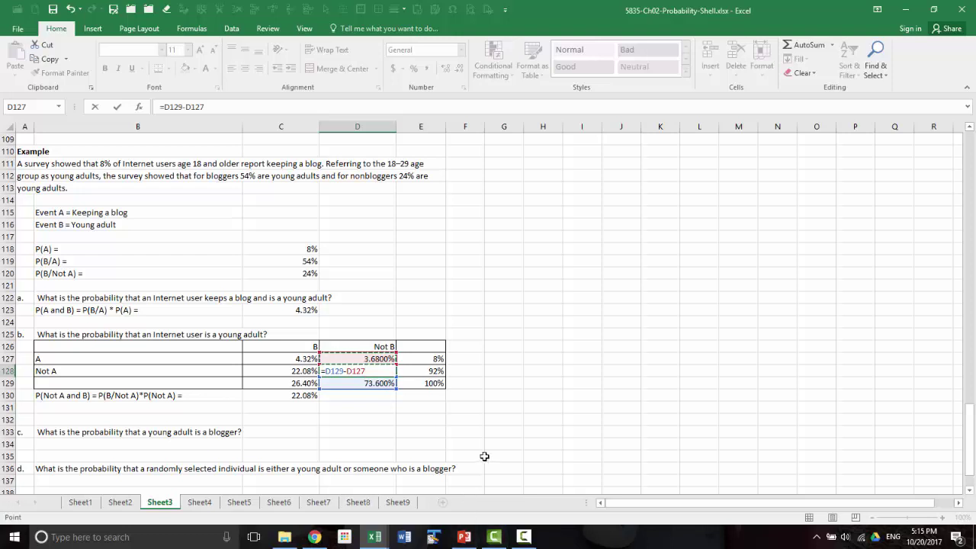
{"action": "key", "text": "Return"}
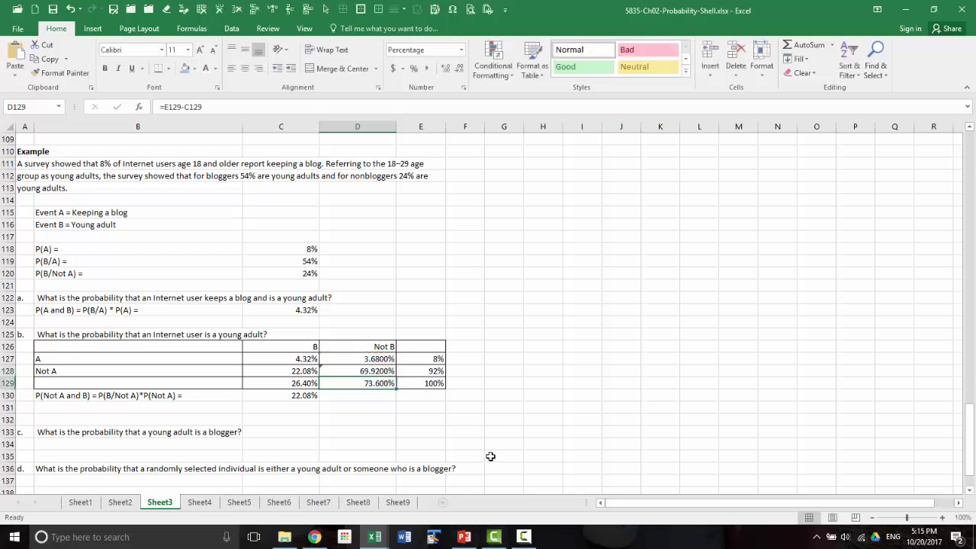
Step: Format all the table's percentages in C127:E129 to show two decimal places
{"action": "left_click_drag", "start_coordinate": [313, 359], "coordinate": [412, 382]}
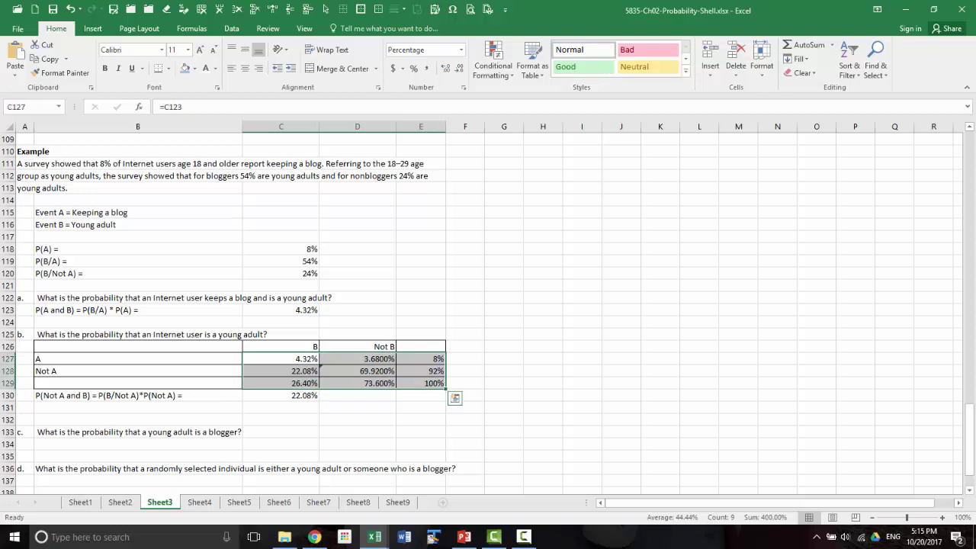
{"action": "left_click", "coordinate": [458, 70]}
{"action": "left_click", "coordinate": [445, 69]}
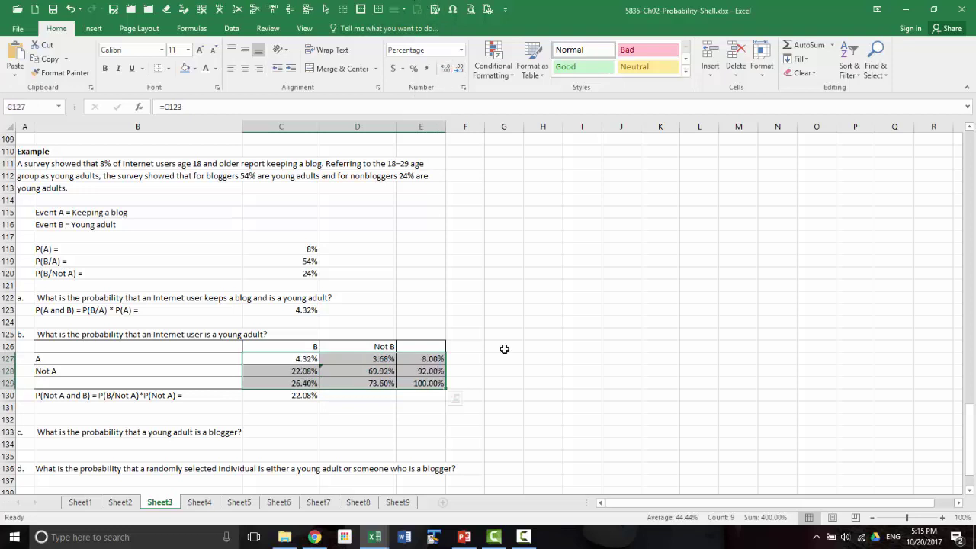
{"action": "left_click", "coordinate": [542, 406]}
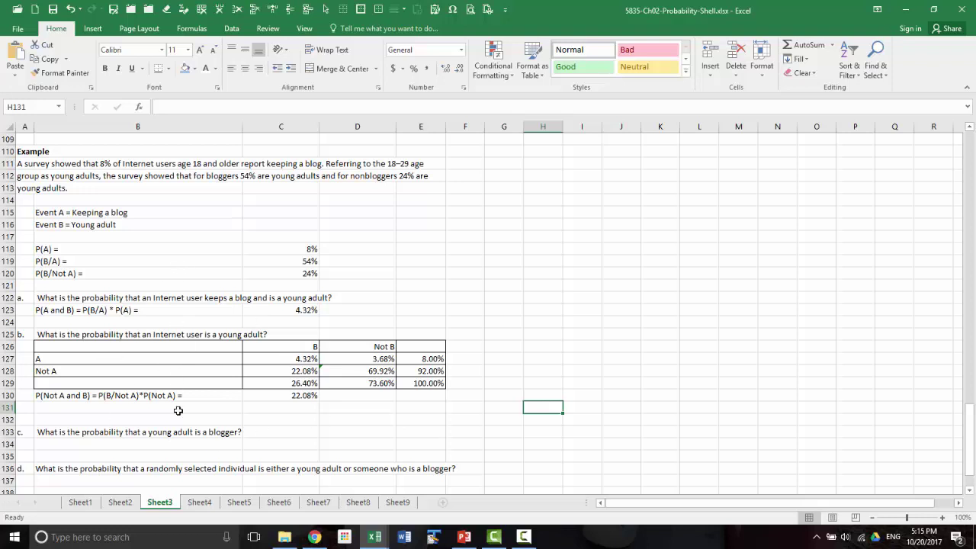
{"action": "left_click", "coordinate": [109, 405]}
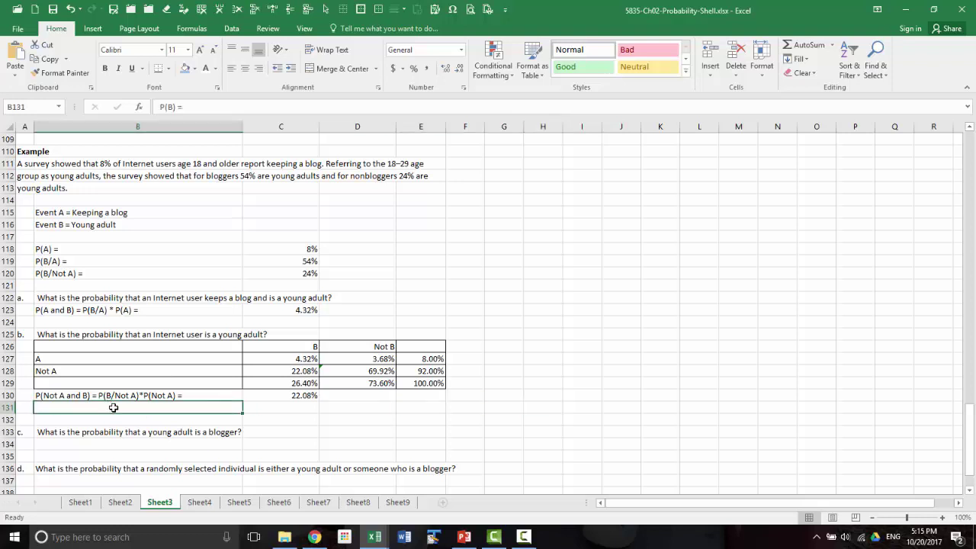
{"action": "left_click", "coordinate": [287, 408]}
{"action": "left_click", "coordinate": [595, 468]}
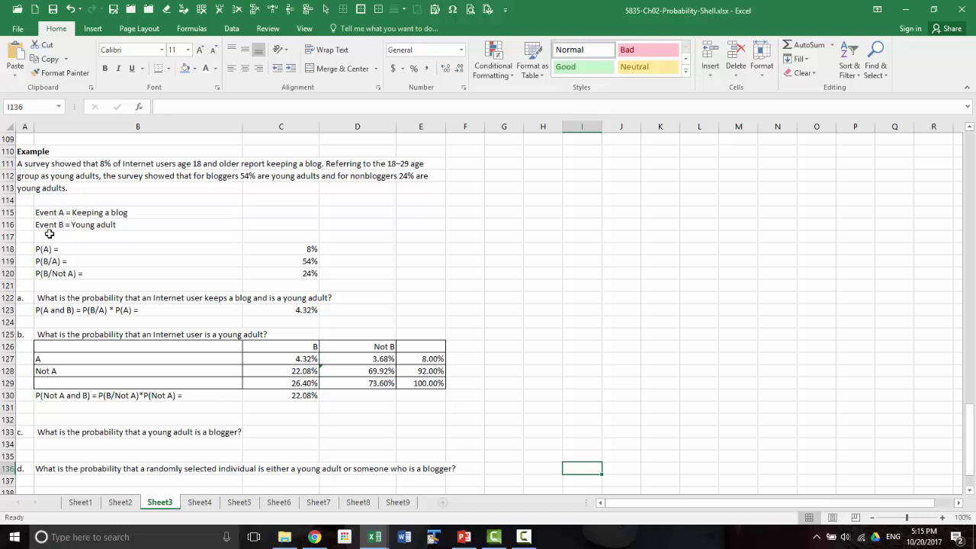
Step: Put the label P(A/B) = P(A and B)/P(B) = in B134 under question c
{"action": "left_click", "coordinate": [53, 444]}
{"action": "key", "text": "ctrl+v"}
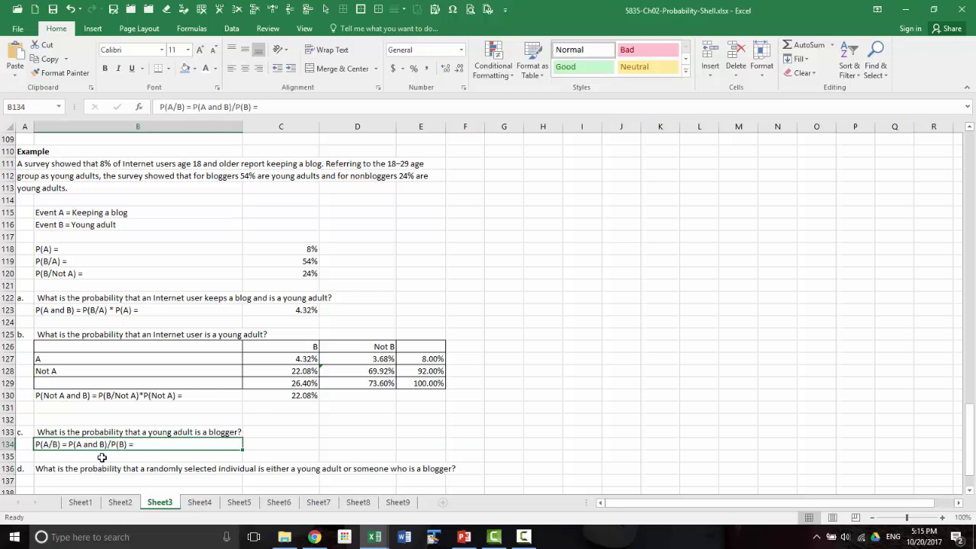
Step: Put the label P(B) = in B131 and link C131 to the table's B column total with =C129
{"action": "left_click", "coordinate": [301, 383]}
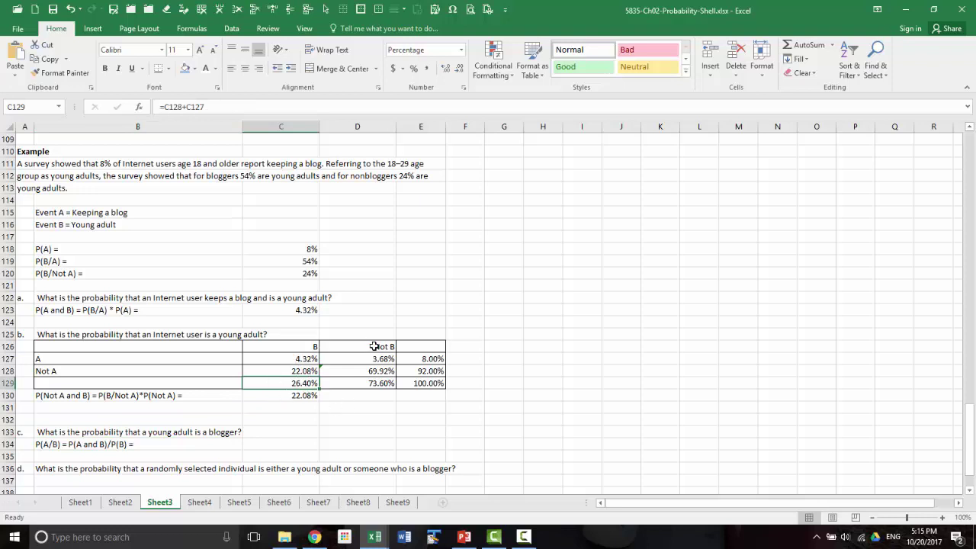
{"action": "left_click", "coordinate": [84, 405]}
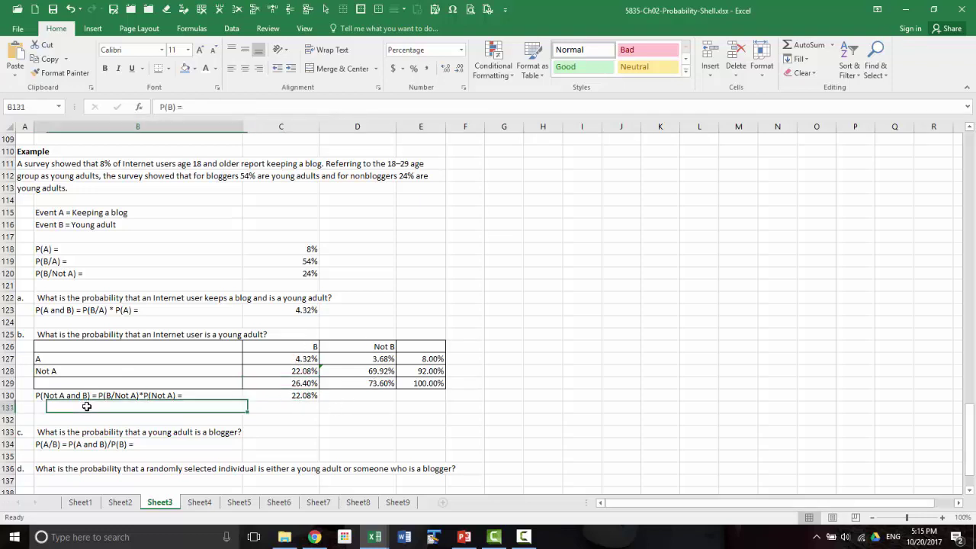
{"action": "left_click", "coordinate": [184, 9]}
{"action": "left_click", "coordinate": [282, 406]}
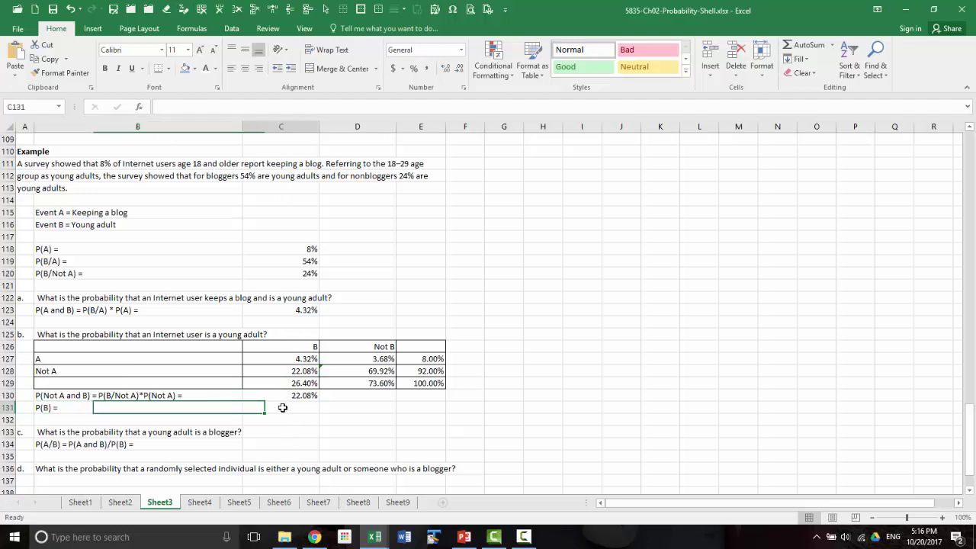
{"action": "type", "text": "="}
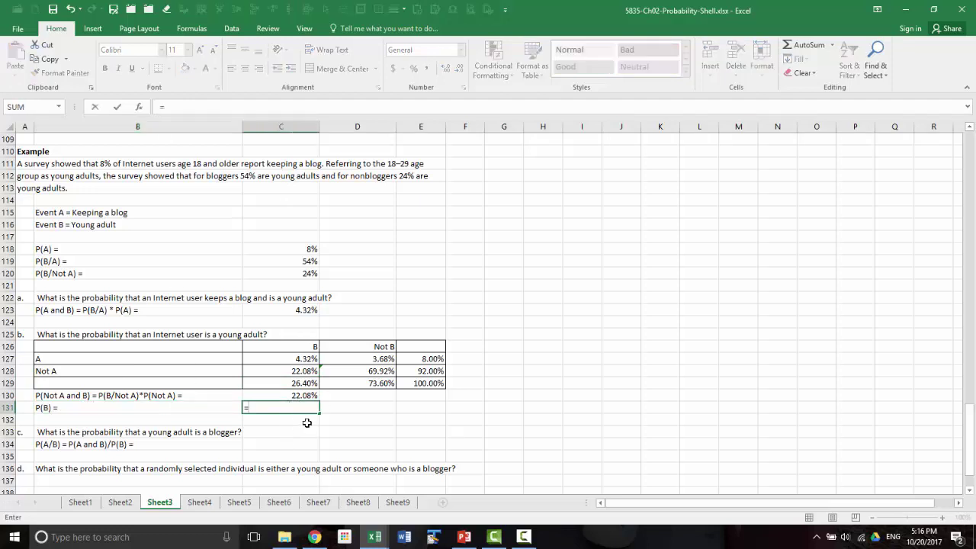
{"action": "left_click", "coordinate": [292, 383]}
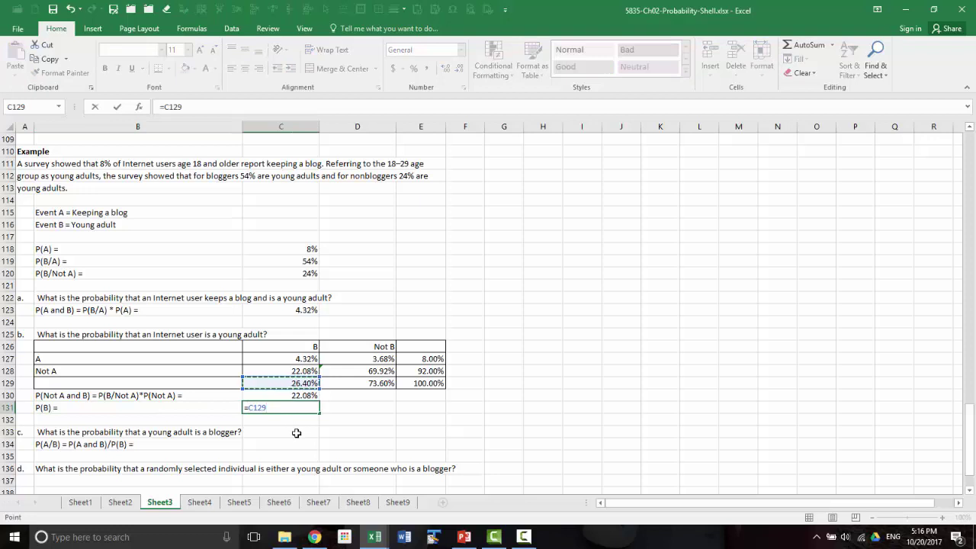
{"action": "key", "text": "Return"}
Step: Calculate P(A/B) for question c in C134 with the formula =C127/C129
{"action": "left_click", "coordinate": [297, 434]}
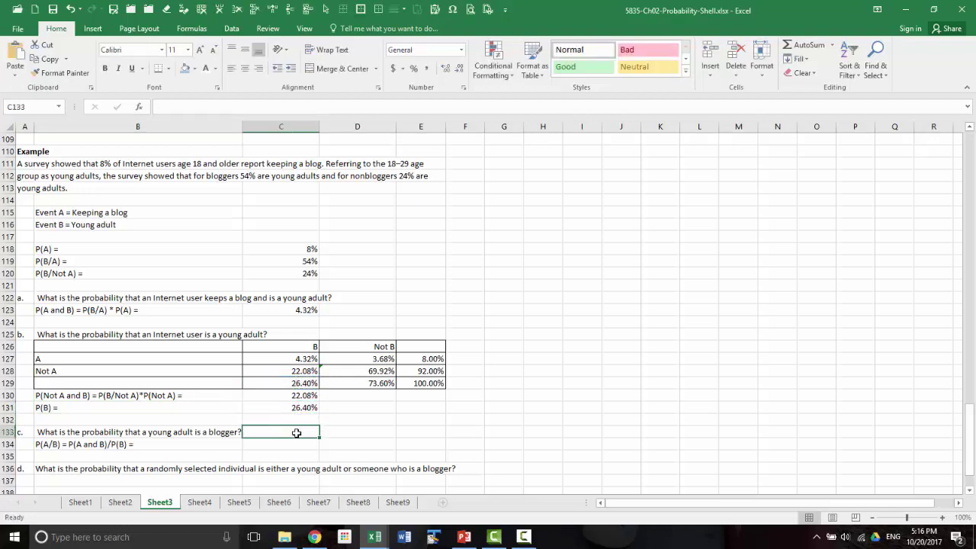
{"action": "key", "text": "Down"}
{"action": "type", "text": "="}
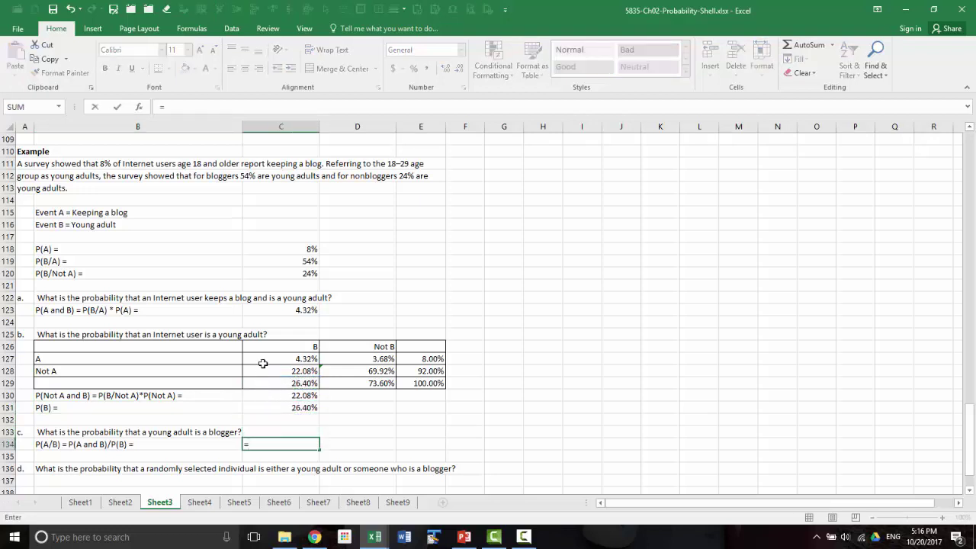
{"action": "left_click", "coordinate": [289, 364]}
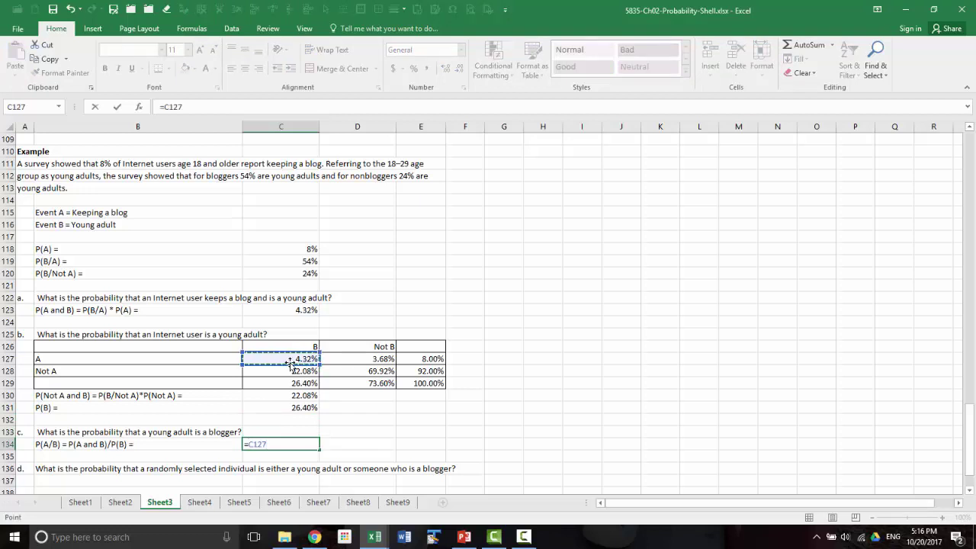
{"action": "type", "text": "/"}
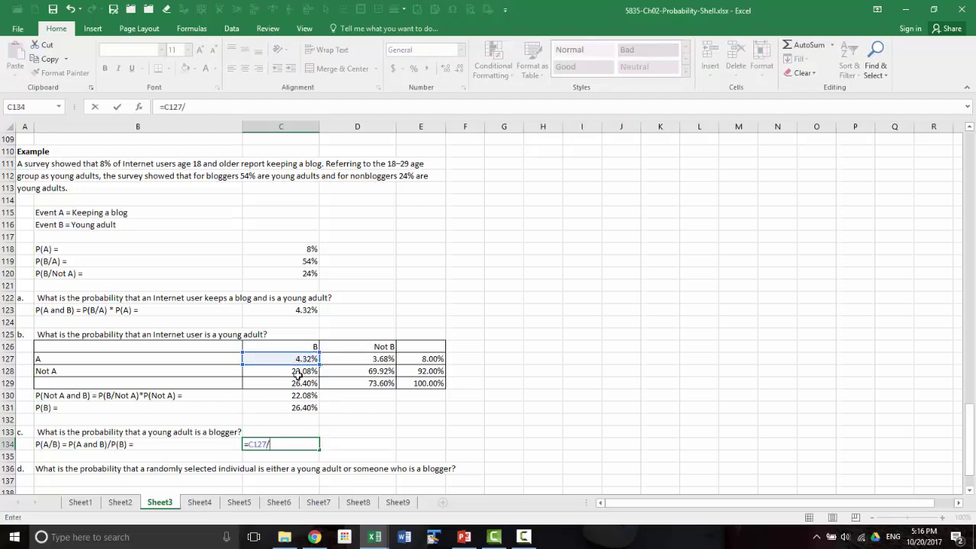
{"action": "left_click", "coordinate": [298, 382]}
{"action": "key", "text": "Return"}
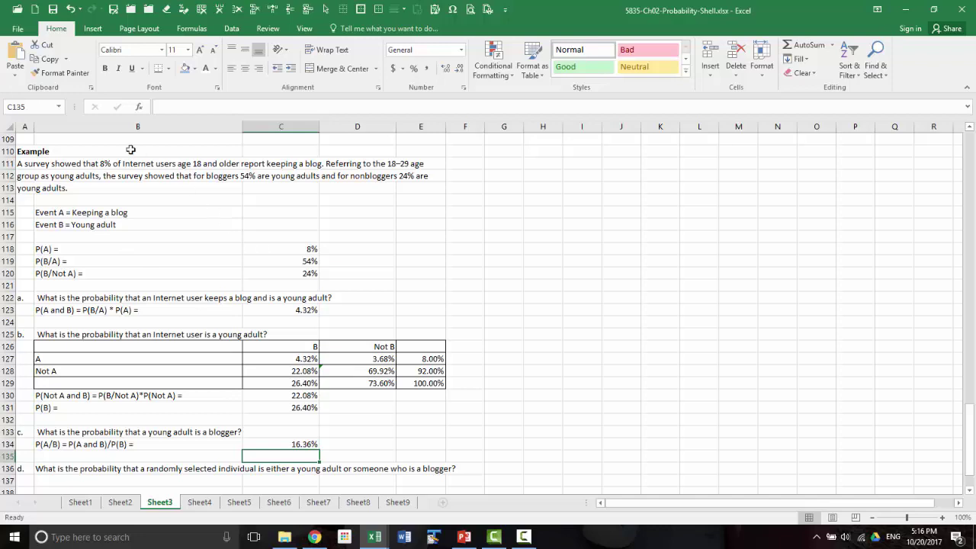
Step: Enter the addition rule P(A or B) = P(A) + P(B) - P(A and B) in B137 under question d
{"action": "scroll", "coordinate": [311, 395], "scroll_direction": "down", "scroll_amount": 1}
{"action": "scroll", "coordinate": [432, 399], "scroll_direction": "down", "scroll_amount": 2}
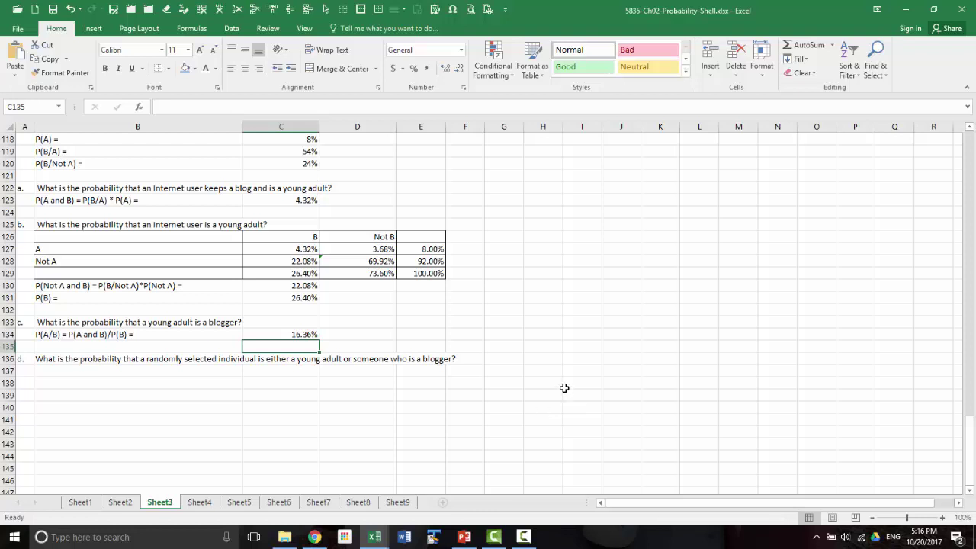
{"action": "left_click", "coordinate": [175, 370]}
{"action": "type", "text": "P(A or B) = P(A) + P(B) - P(A and B)"}
{"action": "left_click", "coordinate": [671, 418]}
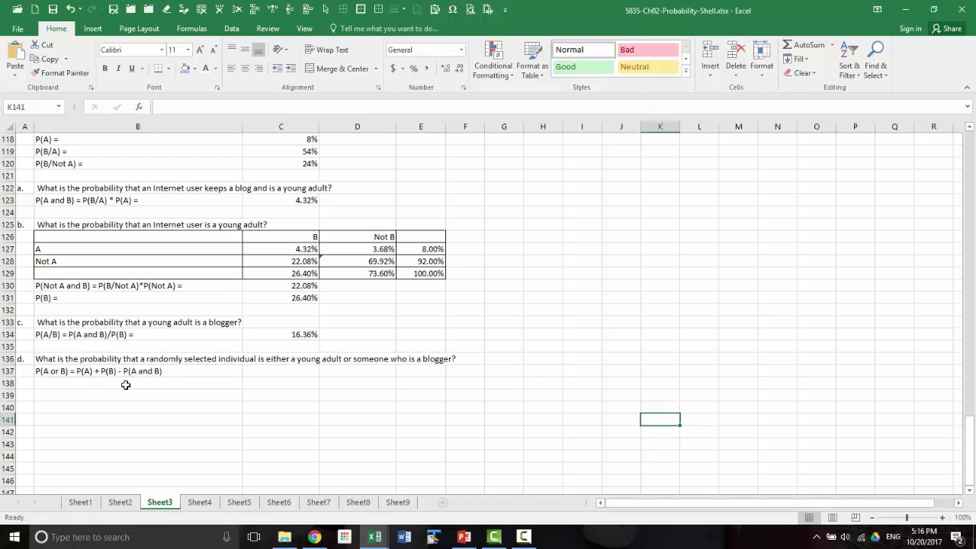
Step: Put the label P(A) = in B138 and link C138 to the A row total with =E127
{"action": "left_click", "coordinate": [126, 385]}
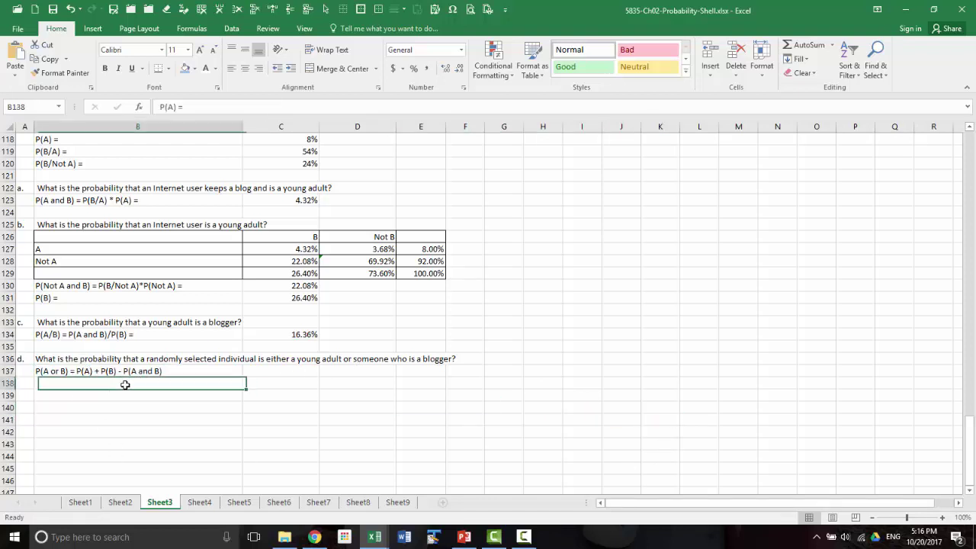
{"action": "left_click", "coordinate": [183, 10]}
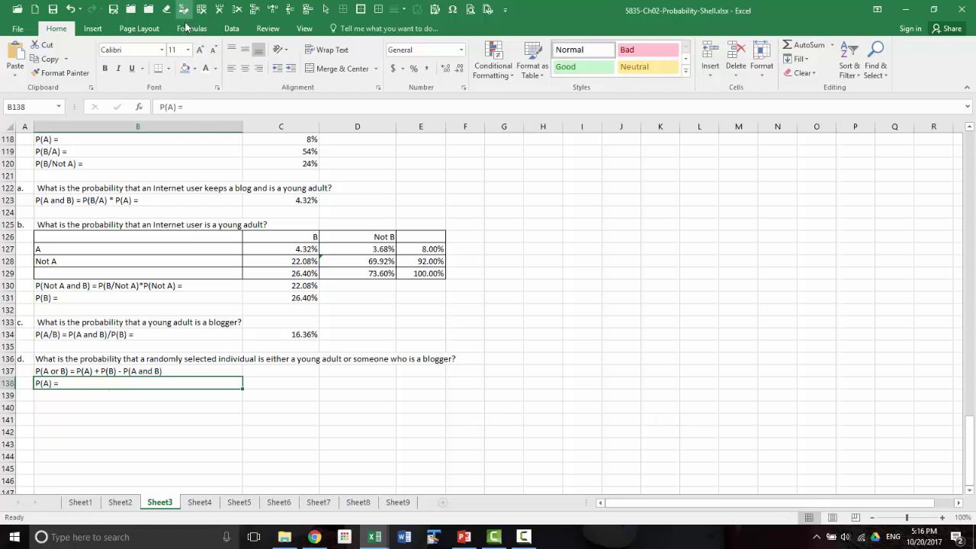
{"action": "left_click", "coordinate": [252, 382]}
{"action": "type", "text": "="}
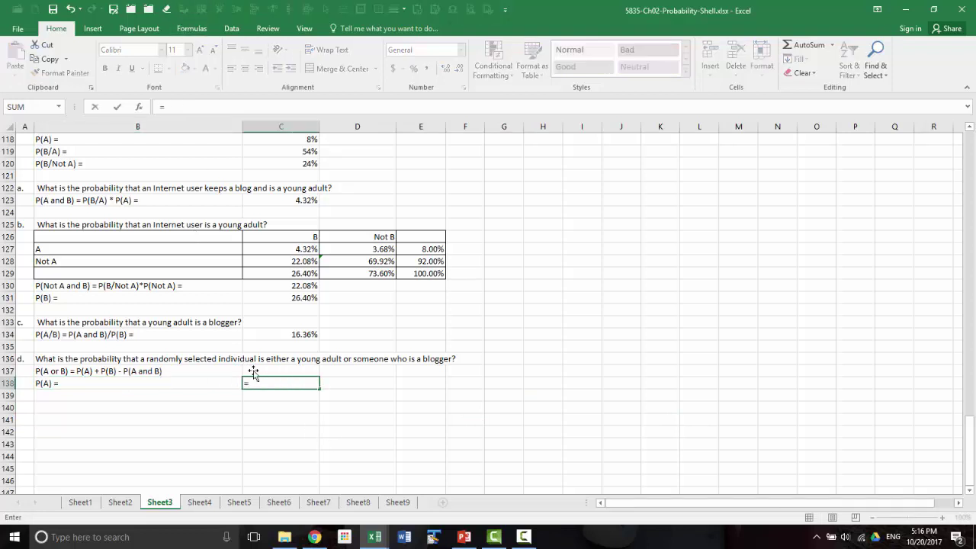
{"action": "left_click", "coordinate": [430, 248]}
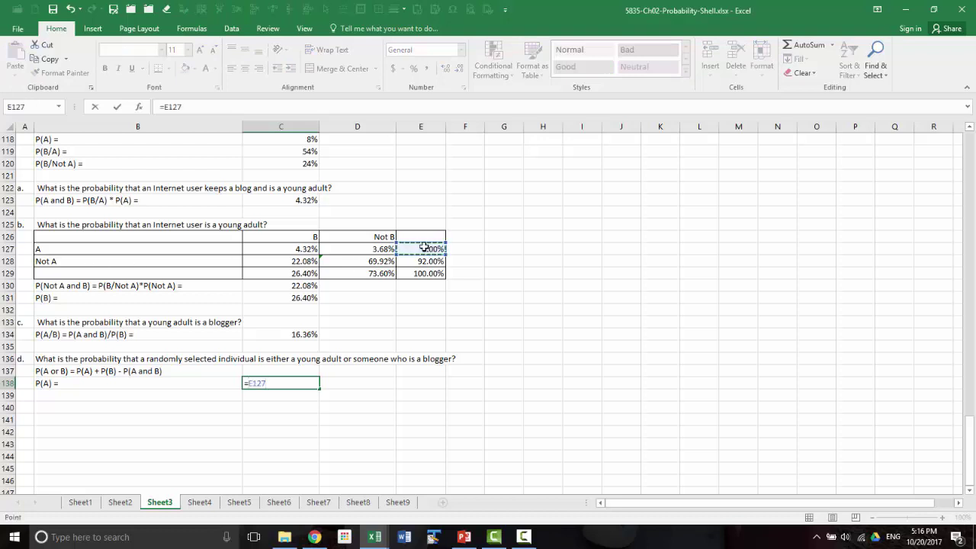
{"action": "key", "text": "Return"}
Step: Put the label P(B) = in B139 and link C139 to the B column total with =C129
{"action": "key", "text": "Left"}
{"action": "left_click", "coordinate": [183, 9]}
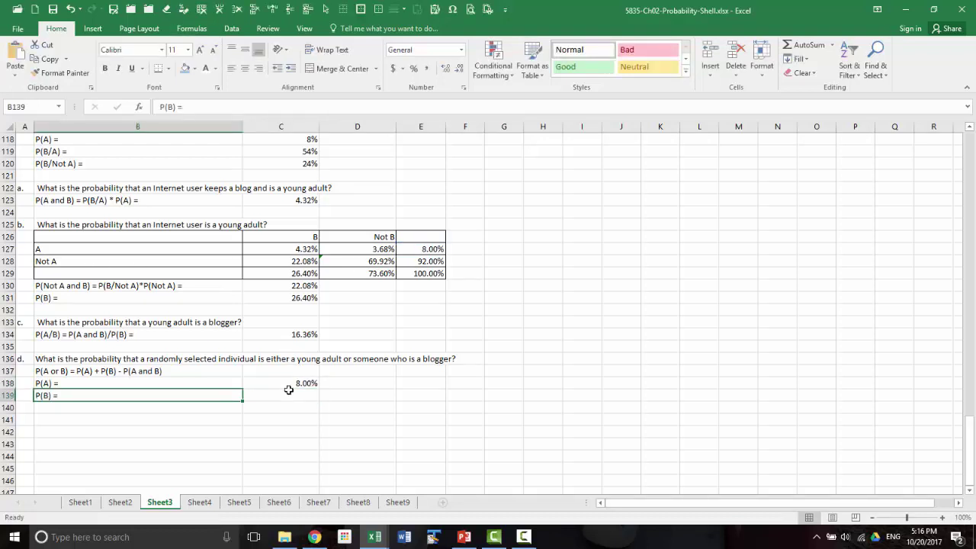
{"action": "key", "text": "Right"}
{"action": "type", "text": "="}
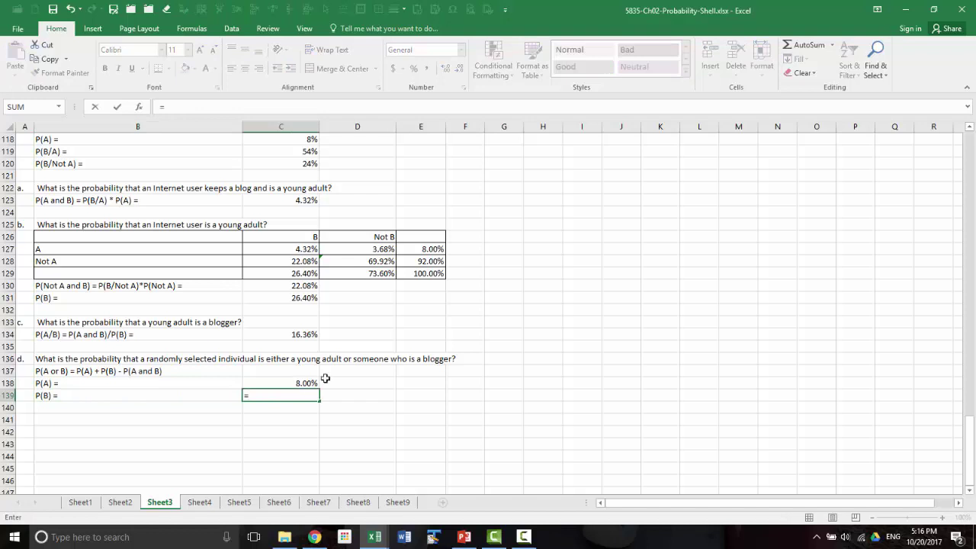
{"action": "left_click", "coordinate": [299, 273]}
{"action": "key", "text": "Return"}
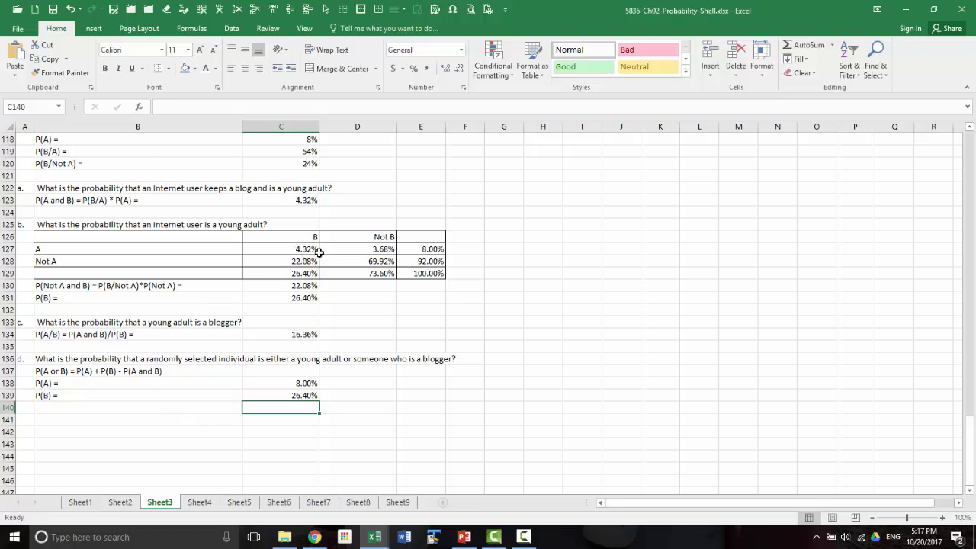
Step: Put the label P(A and B) = in B140 and bring the joint probability of A and B into C140
{"action": "left_click", "coordinate": [47, 409]}
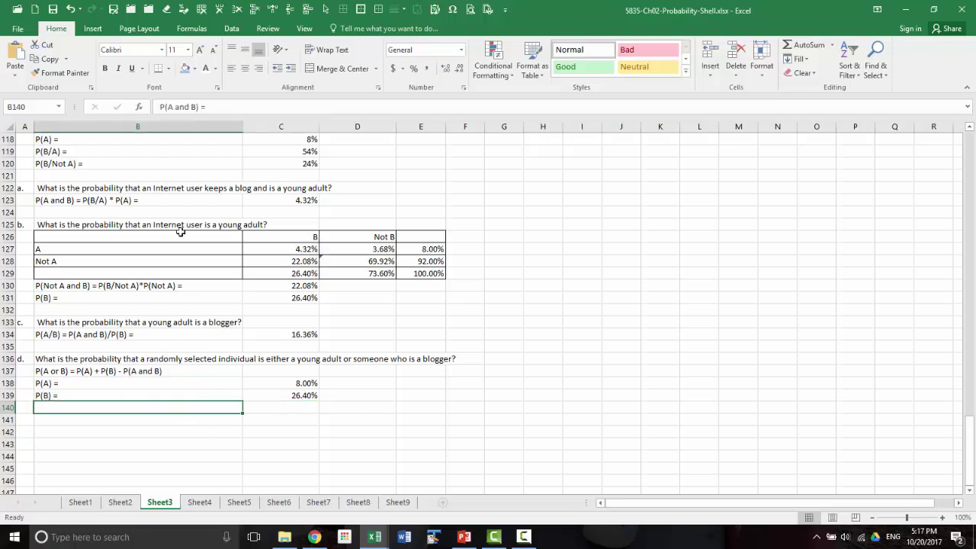
{"action": "left_click", "coordinate": [185, 9]}
{"action": "key", "text": "Return"}
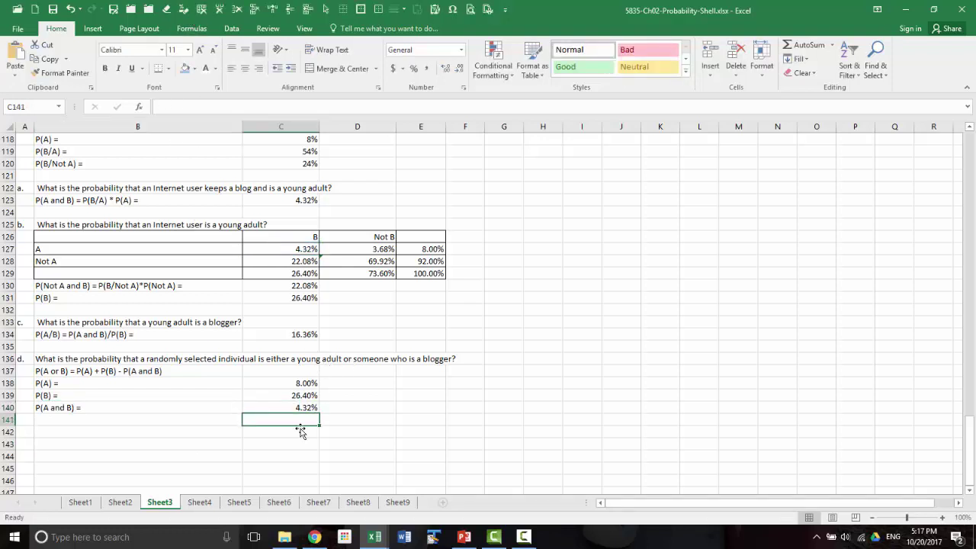
Step: Put the label P(A or B) = in B141 and calculate it in C141 with =C138+C139-C140
{"action": "left_click", "coordinate": [109, 420]}
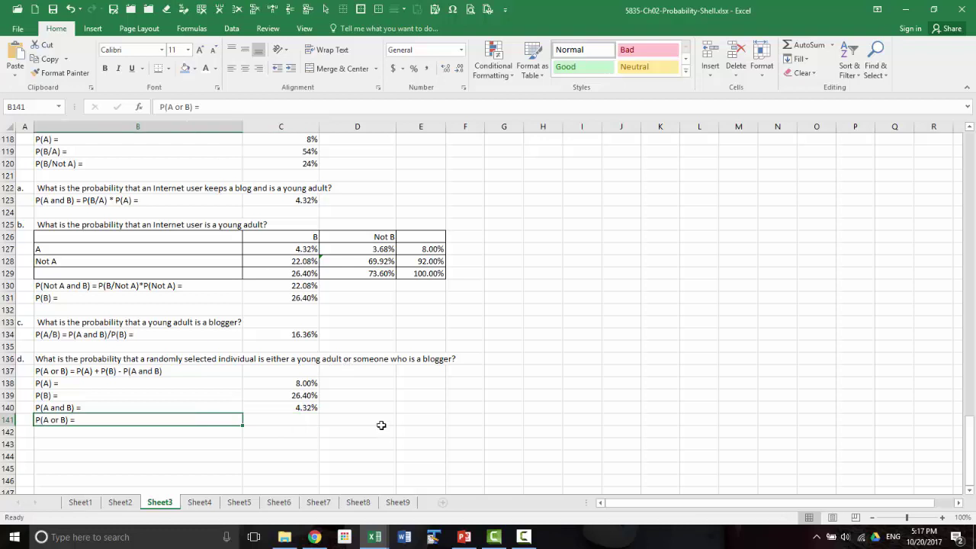
{"action": "left_click", "coordinate": [301, 418]}
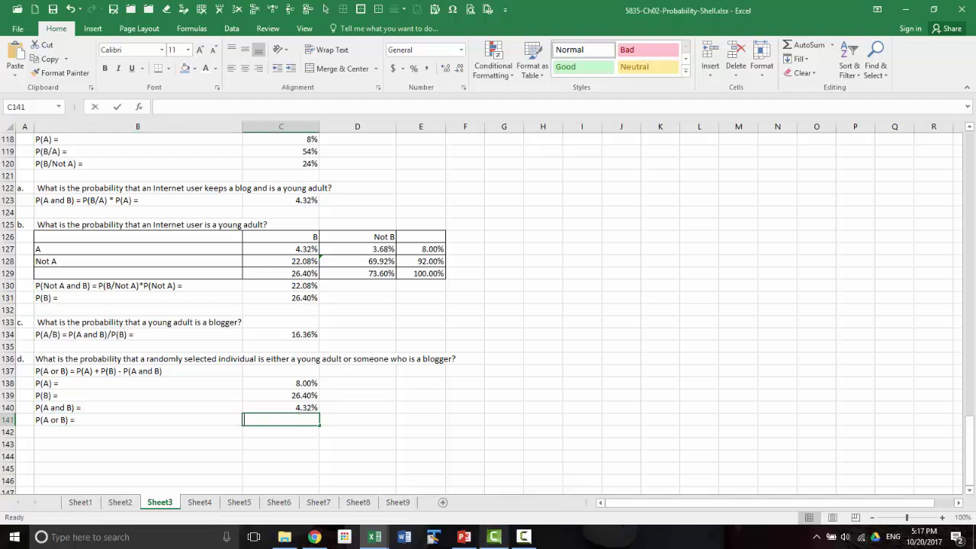
{"action": "type", "text": "="}
{"action": "key", "text": "Up"}
{"action": "key", "text": "Up"}
{"action": "key", "text": "Up"}
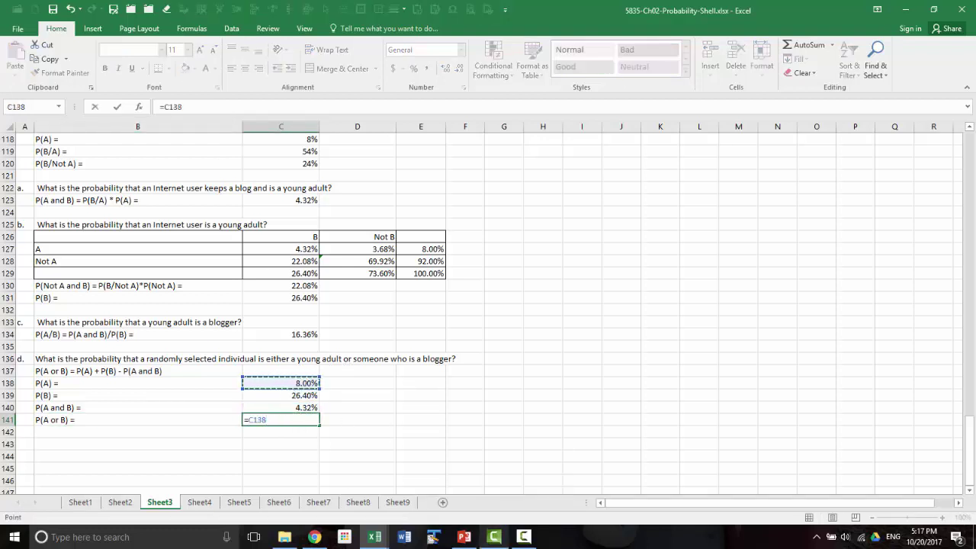
{"action": "type", "text": "+"}
{"action": "key", "text": "Up"}
{"action": "key", "text": "Up"}
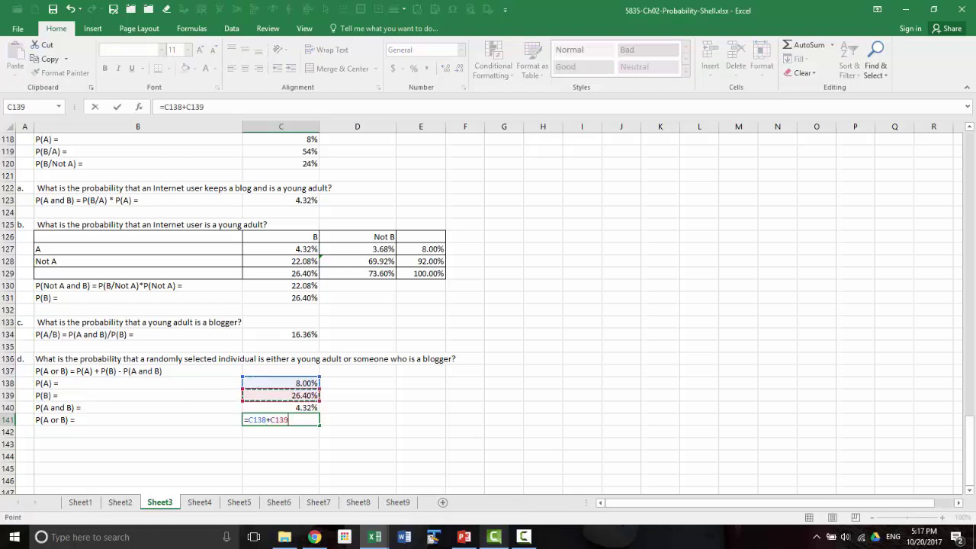
{"action": "type", "text": "C140"}
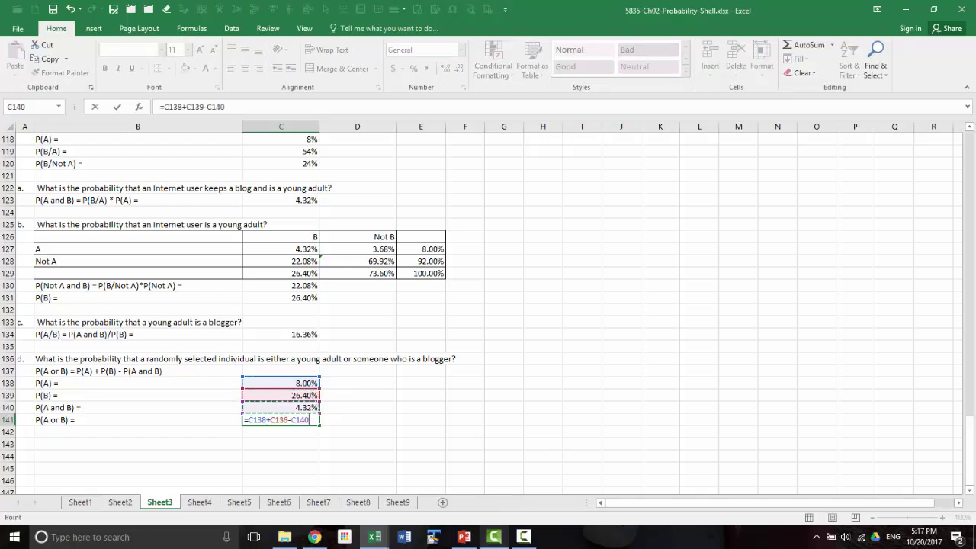
{"action": "key", "text": "Return"}
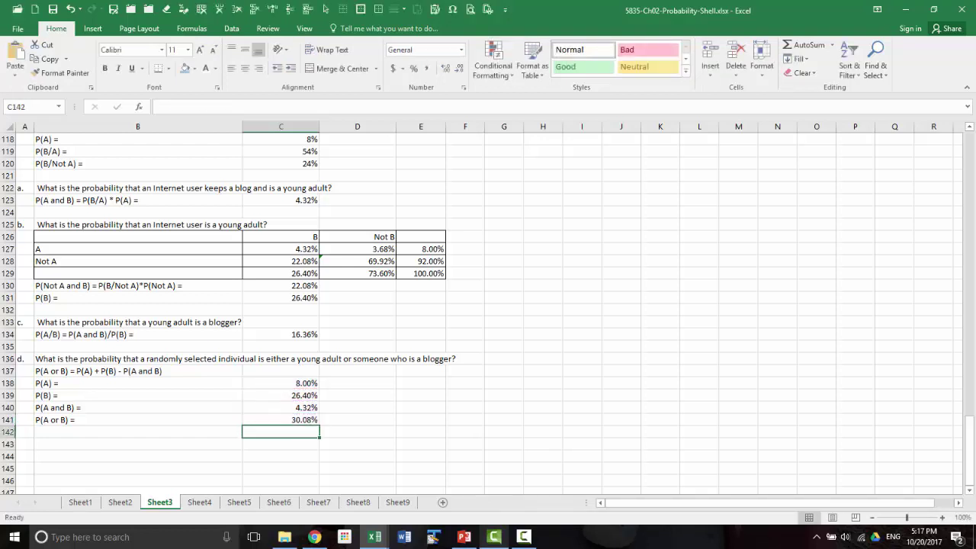